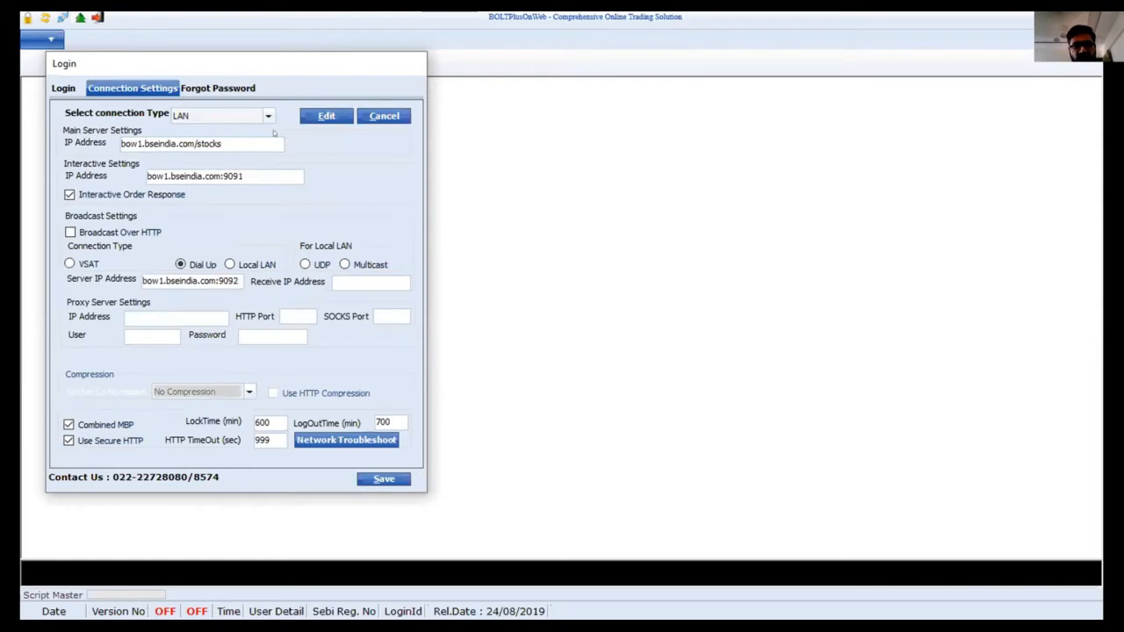
Try the INTERNET and then the DR connection types
click(267, 116)
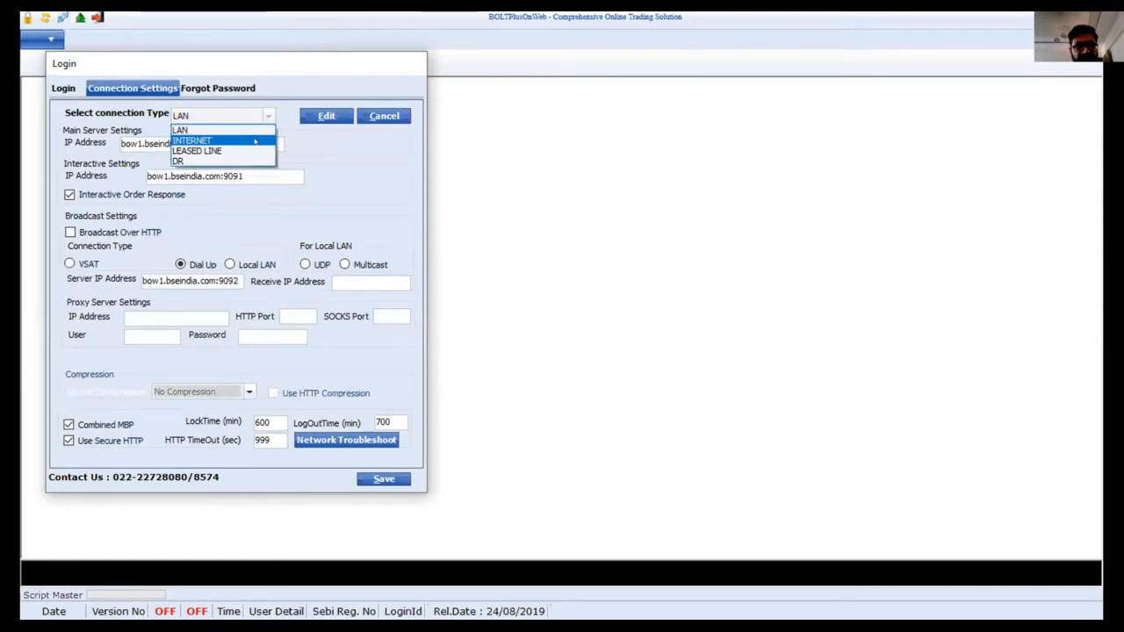
click(254, 132)
click(266, 117)
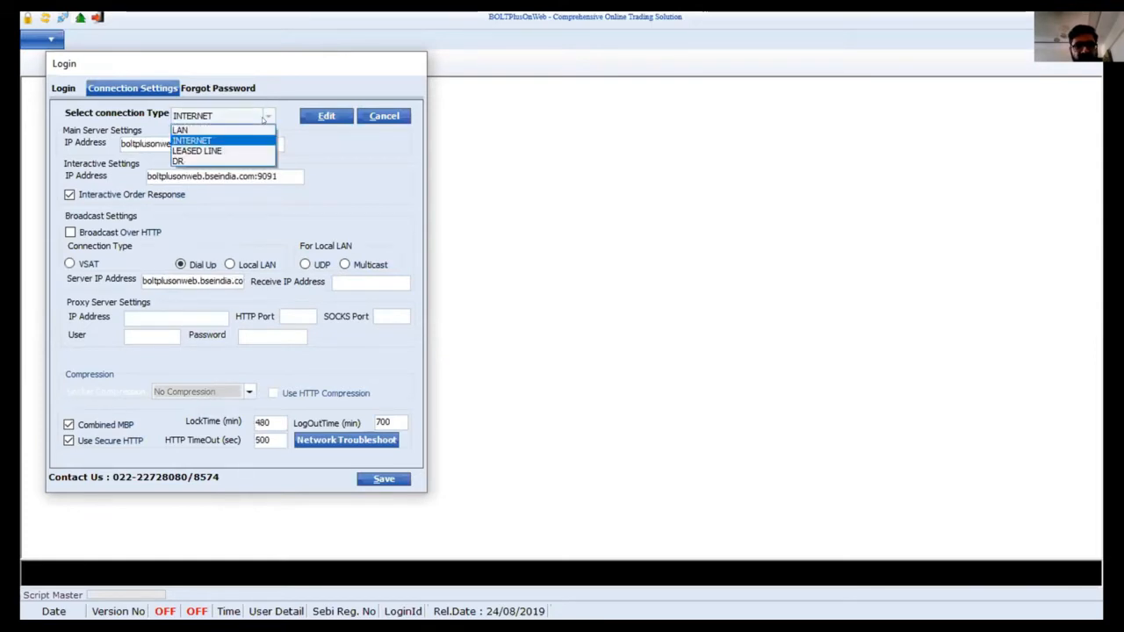
click(242, 163)
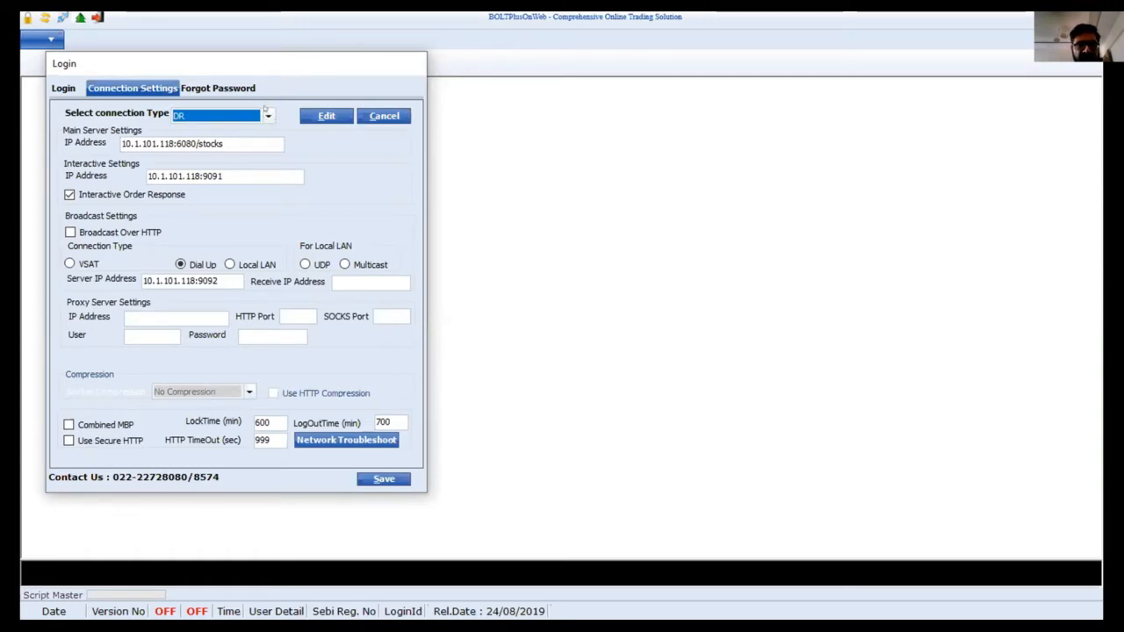
Set the connection type back to LAN with the bow1.bseindia.com servers and save the settings
click(268, 115)
click(248, 129)
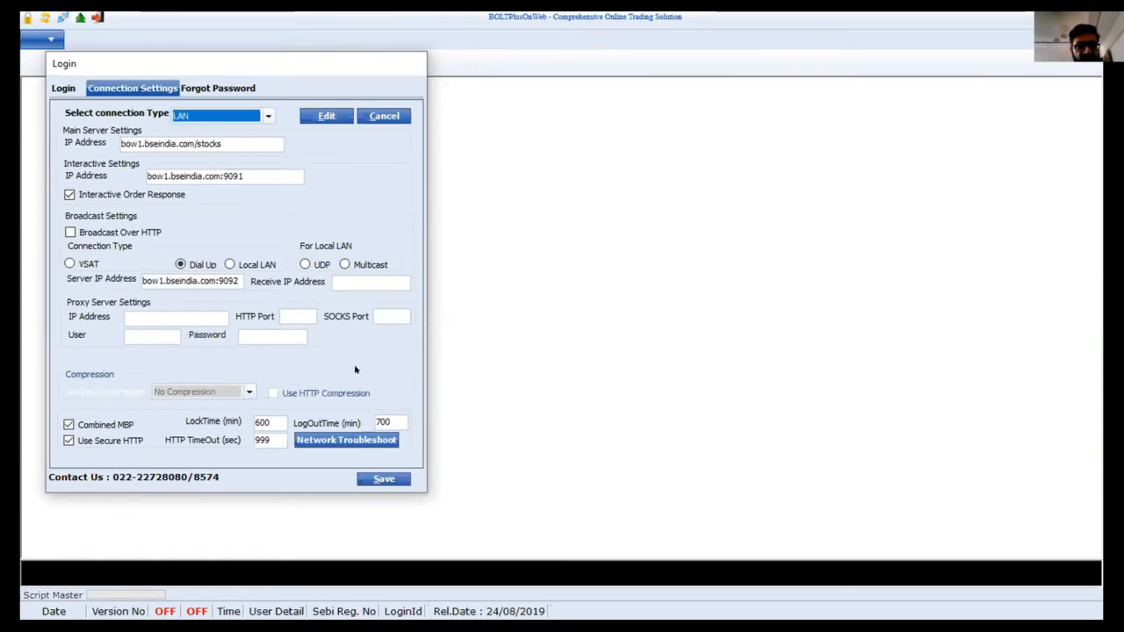
click(384, 479)
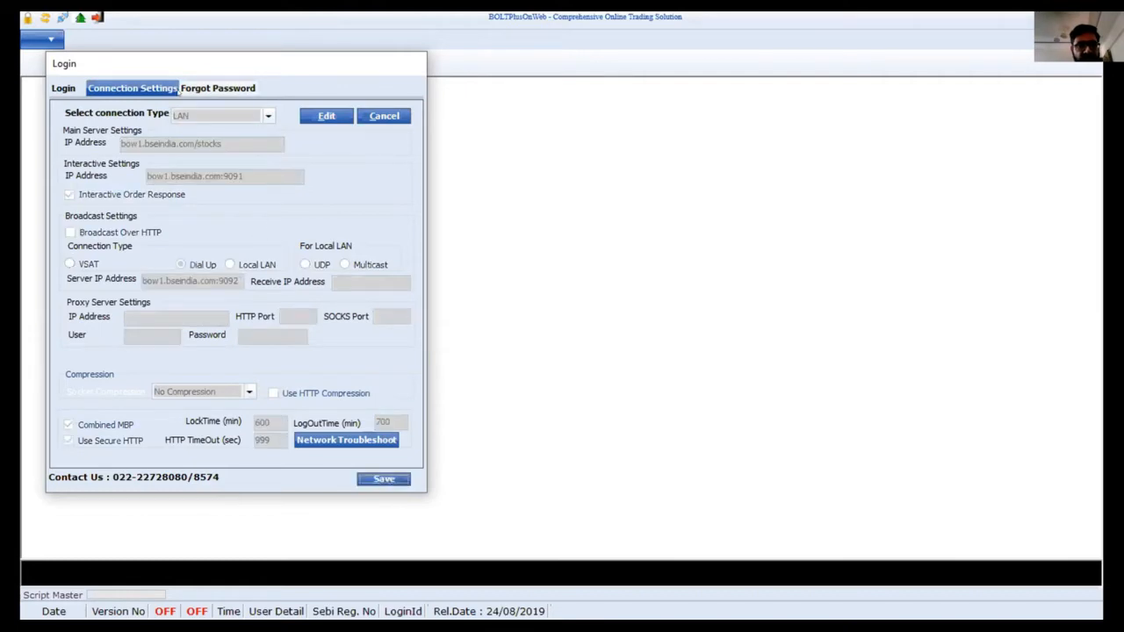
click(212, 91)
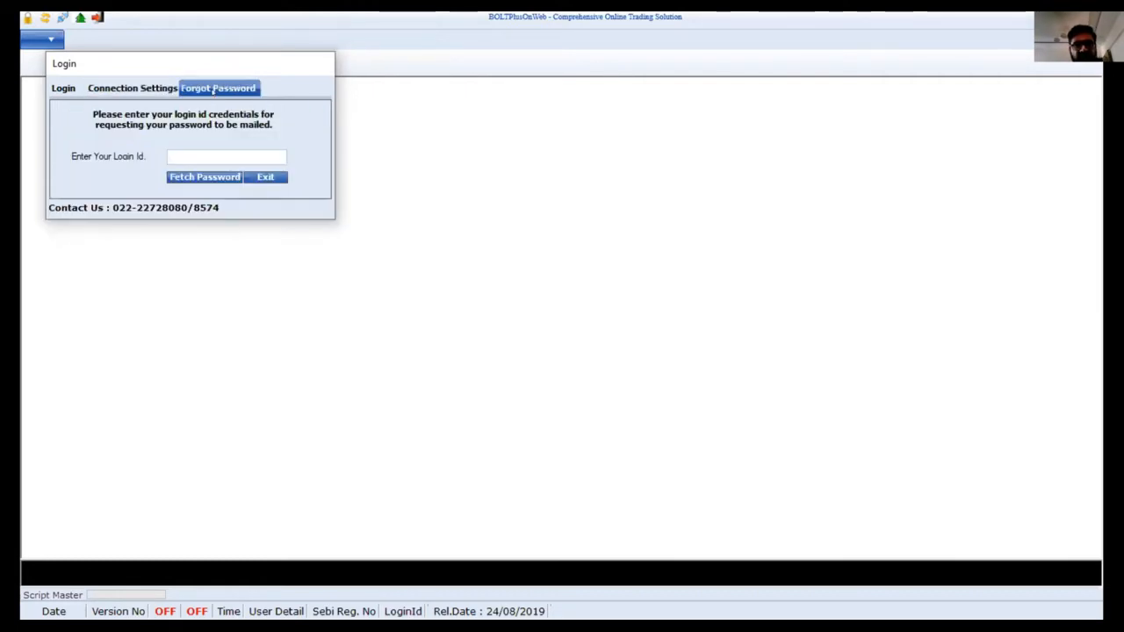
Enter the login ID, fetch the password by e-mail, and close the confirmation message
click(204, 156)
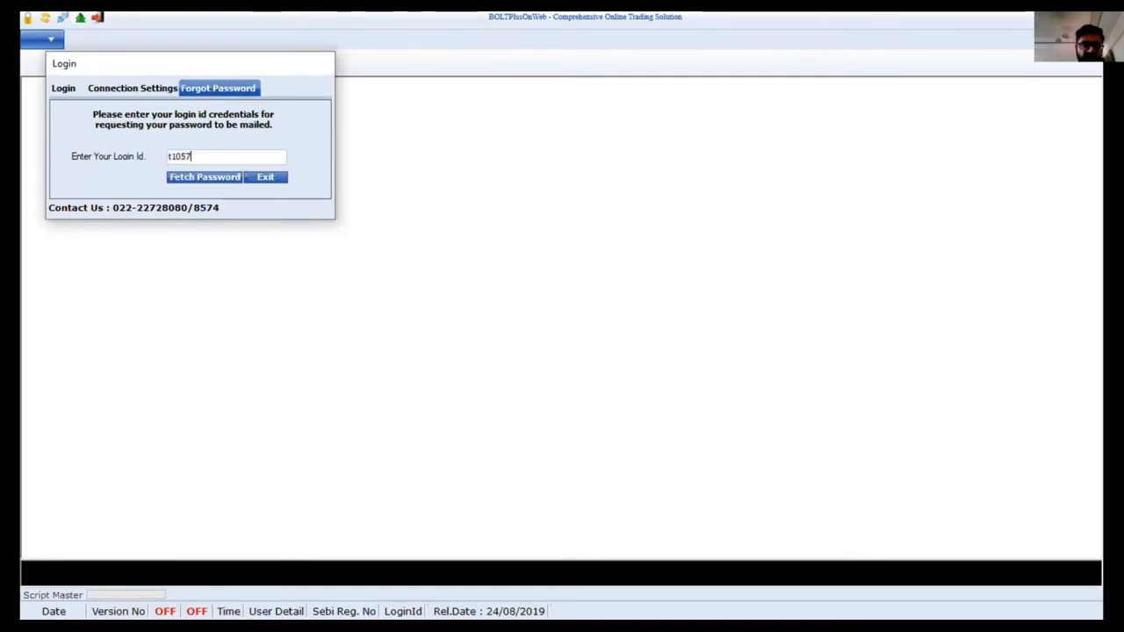
click(218, 179)
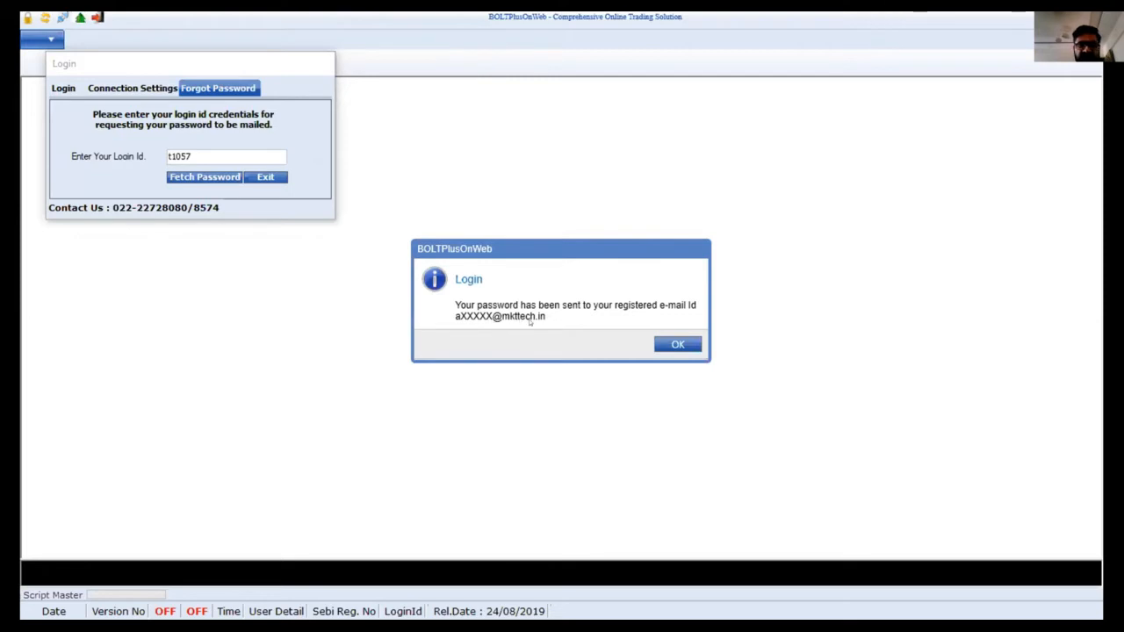
click(674, 345)
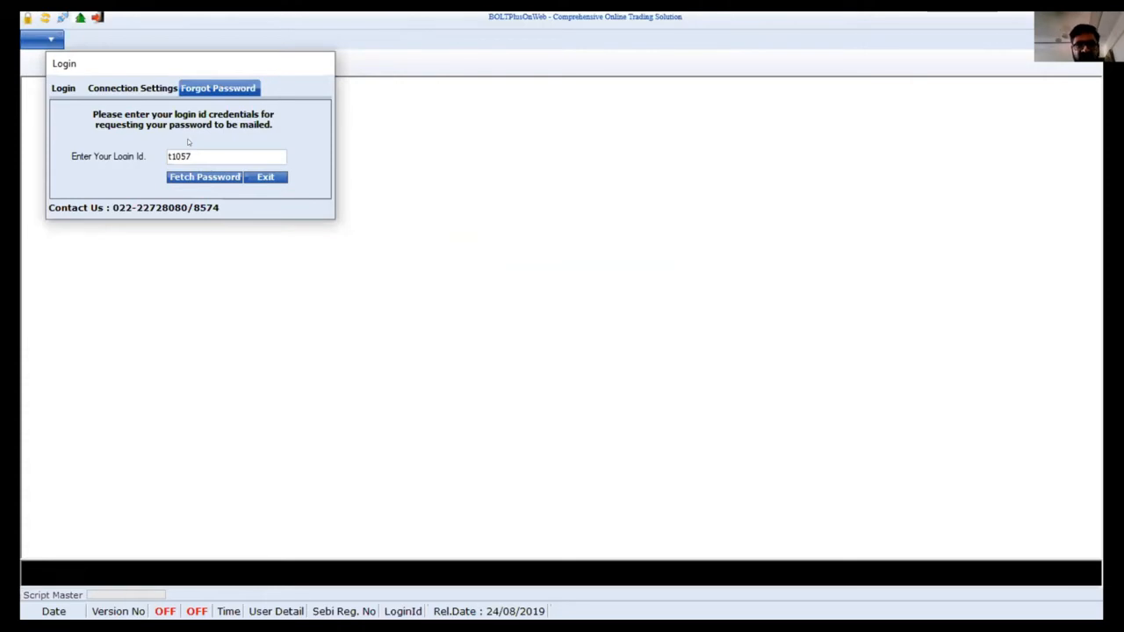
Return to the Login form and untick the Script Master download
click(60, 89)
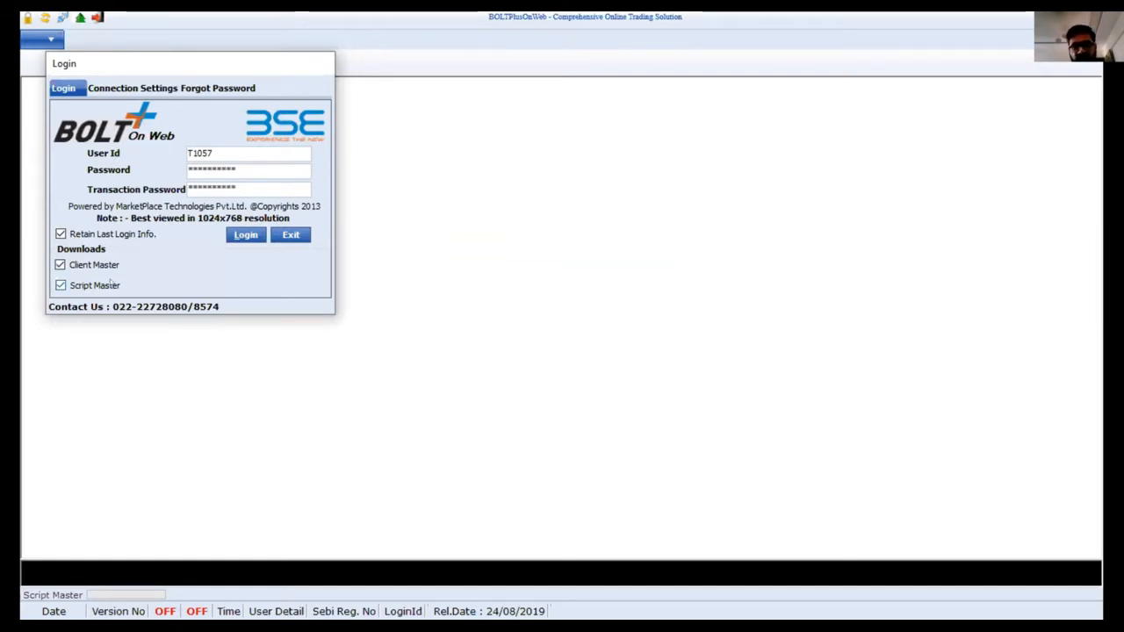
click(100, 285)
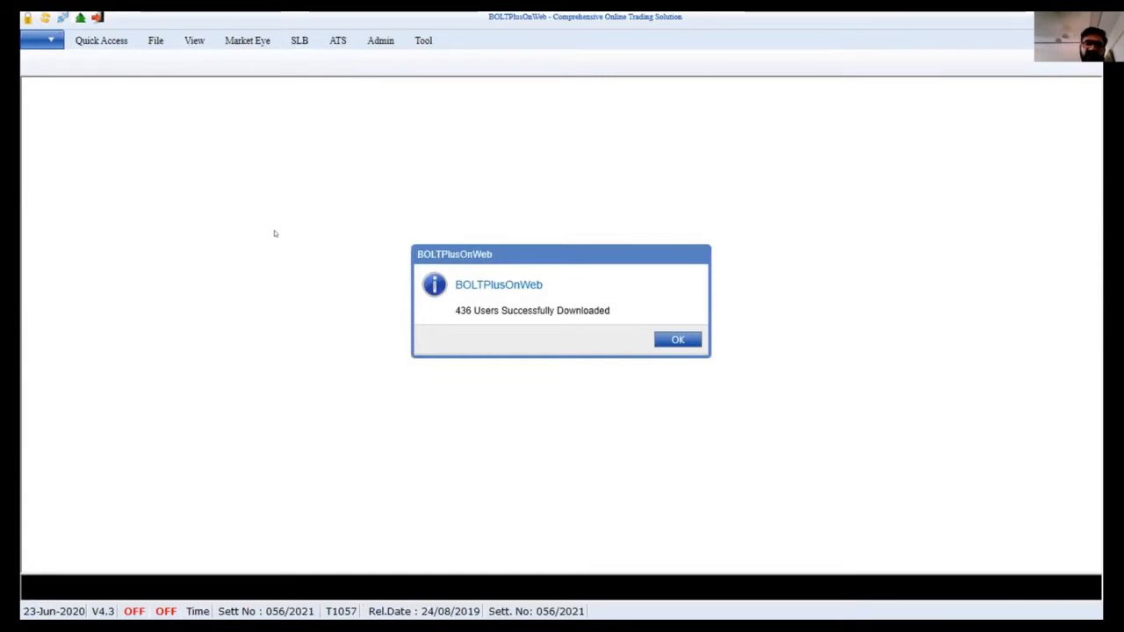
Dismiss the 436-users-downloaded message and close the MW1 market watch
click(677, 340)
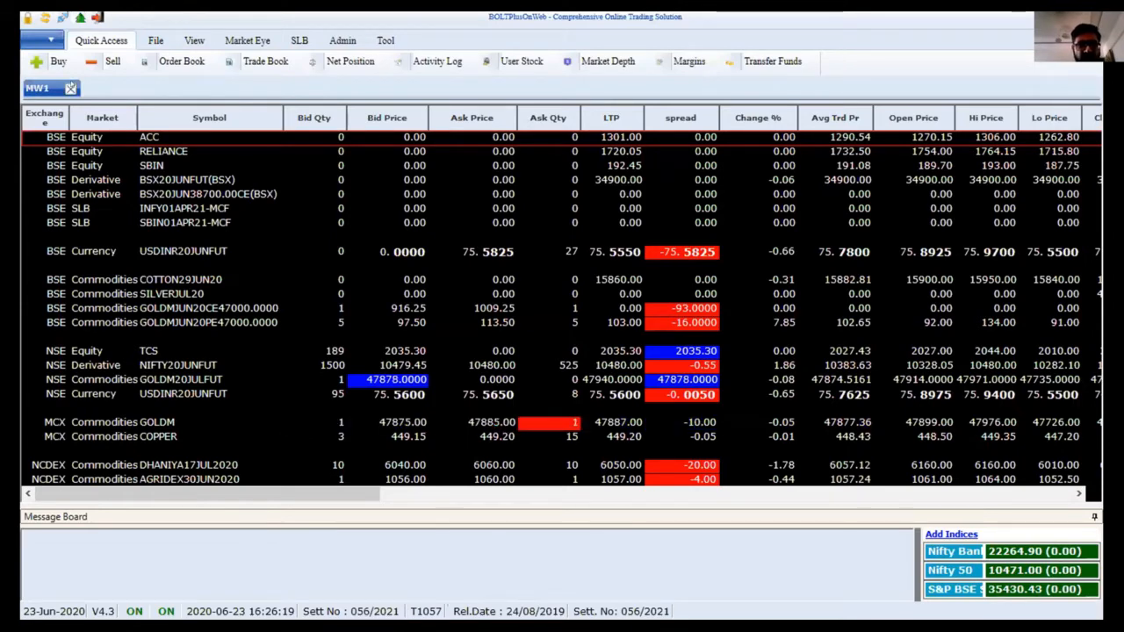
click(70, 87)
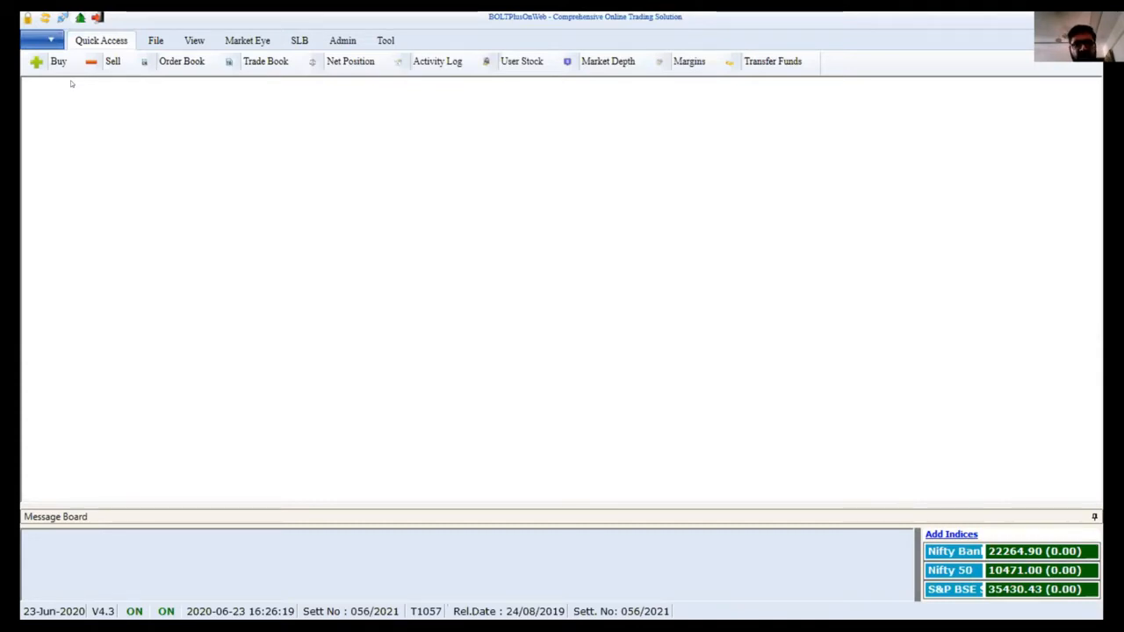
Open the saved MarketWatch lists and attempt a new one, hitting the 25-MarketWatch limit warning
click(148, 41)
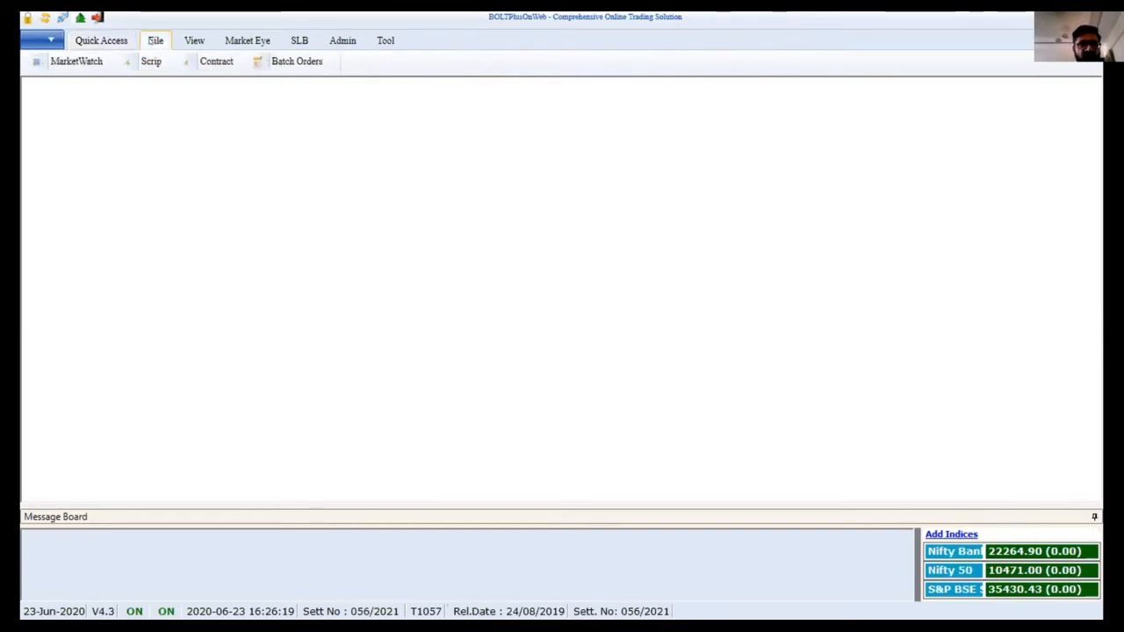
click(73, 63)
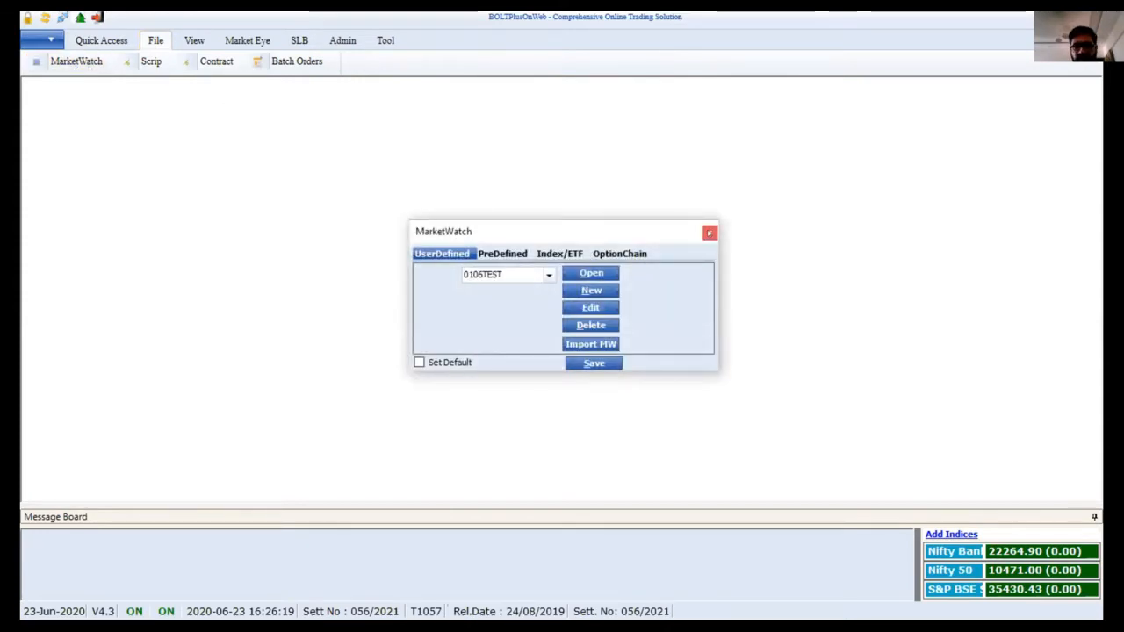
click(709, 232)
key(F4)
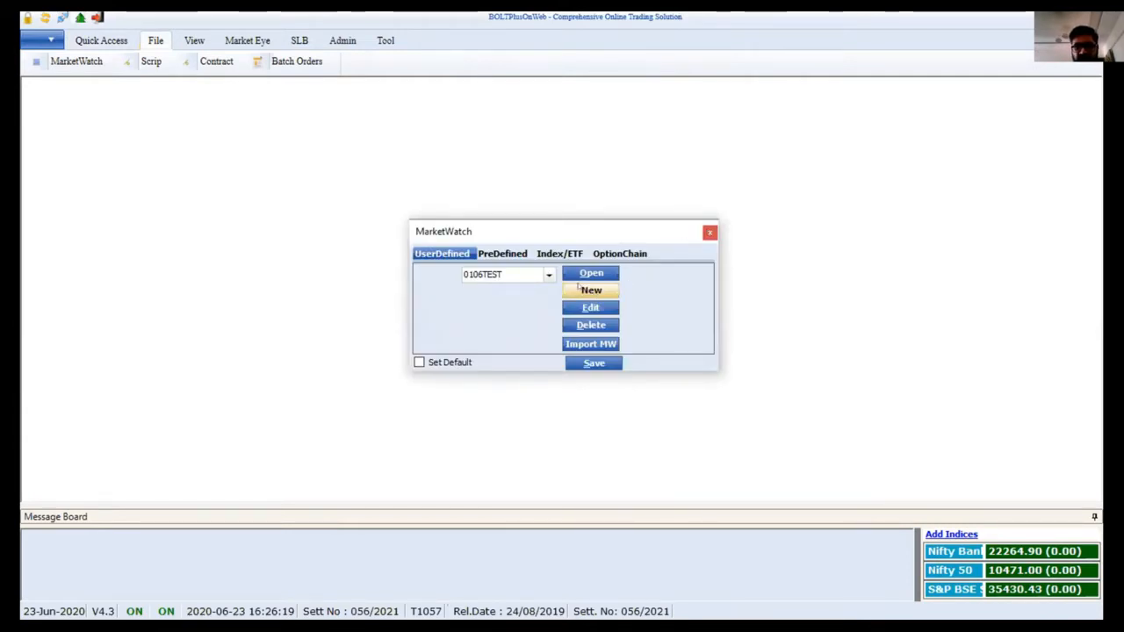
click(548, 274)
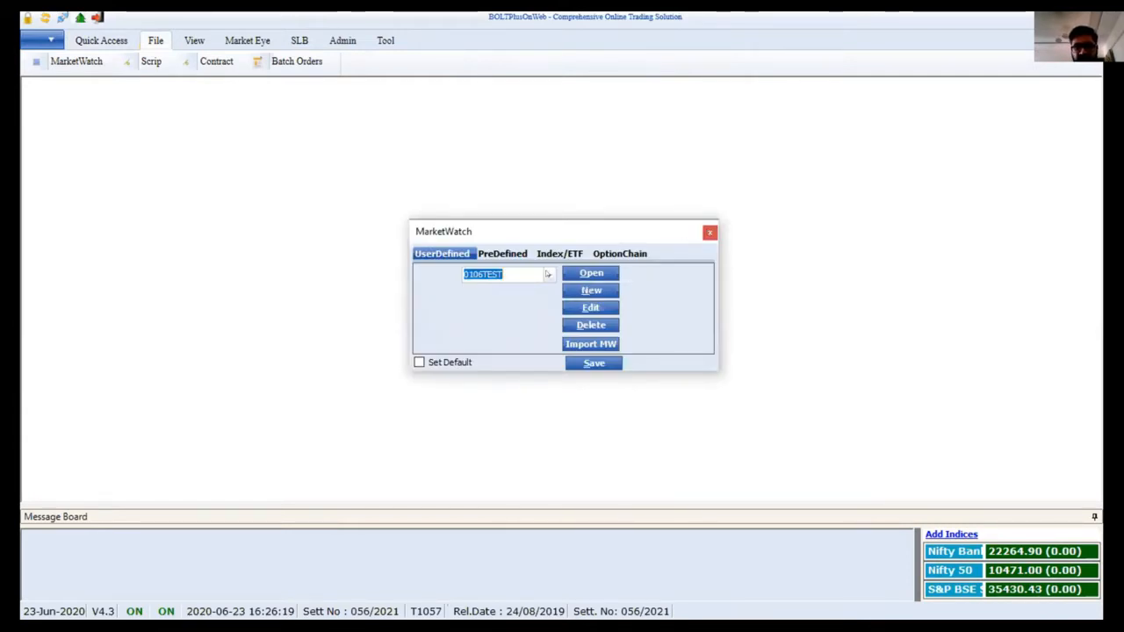
click(591, 291)
click(594, 290)
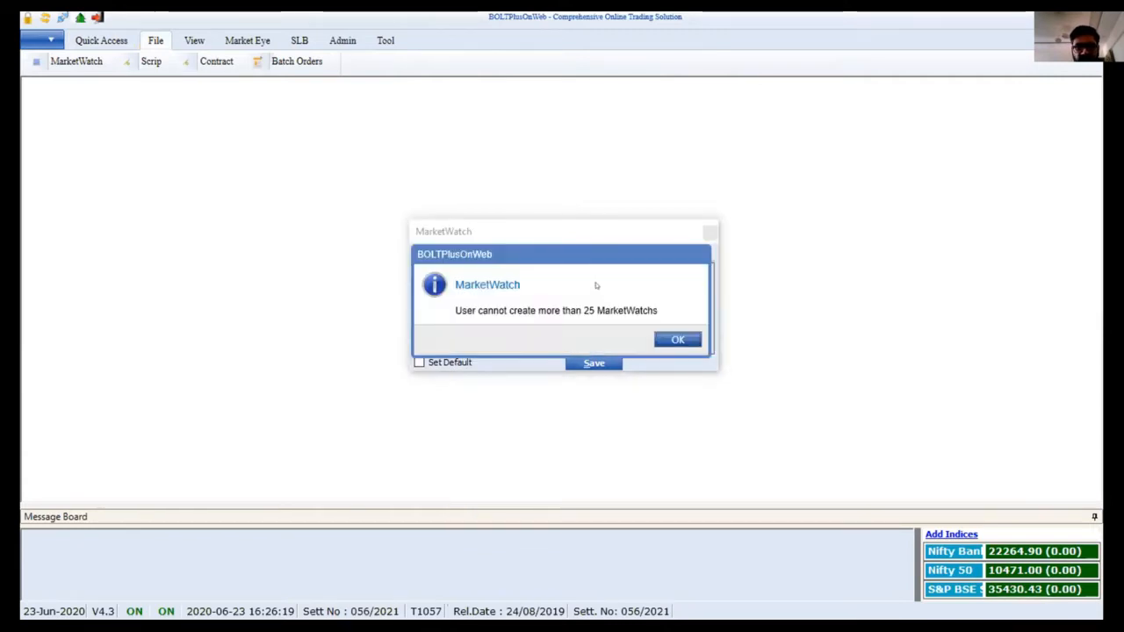
click(677, 339)
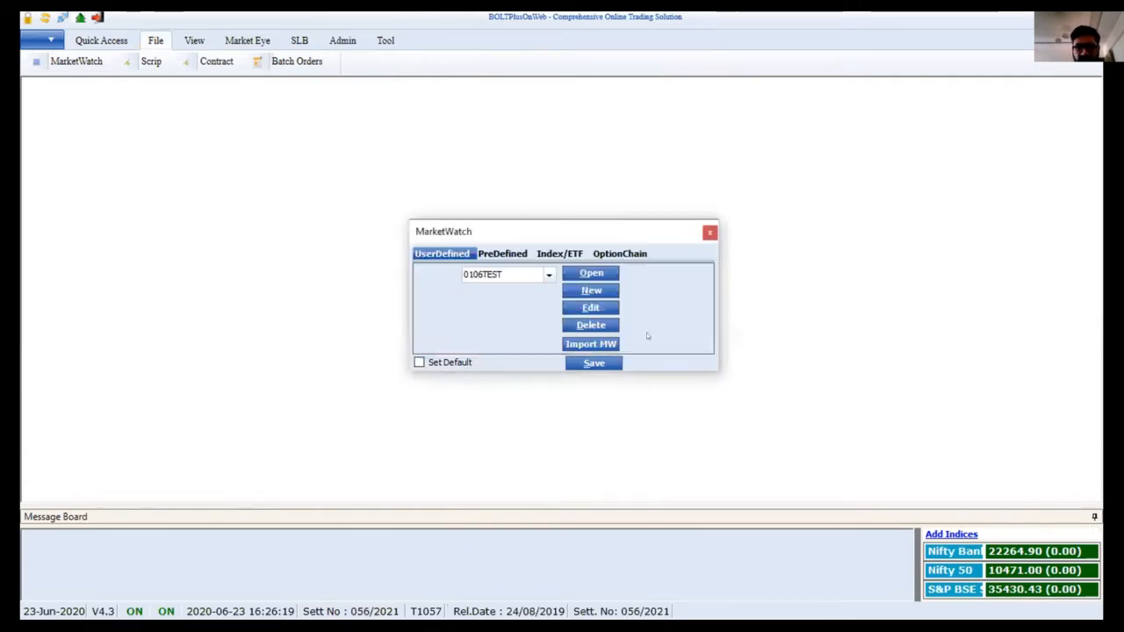
Delete the saved MarketWatch 0106TEST and acknowledge the deletion
click(519, 274)
click(584, 330)
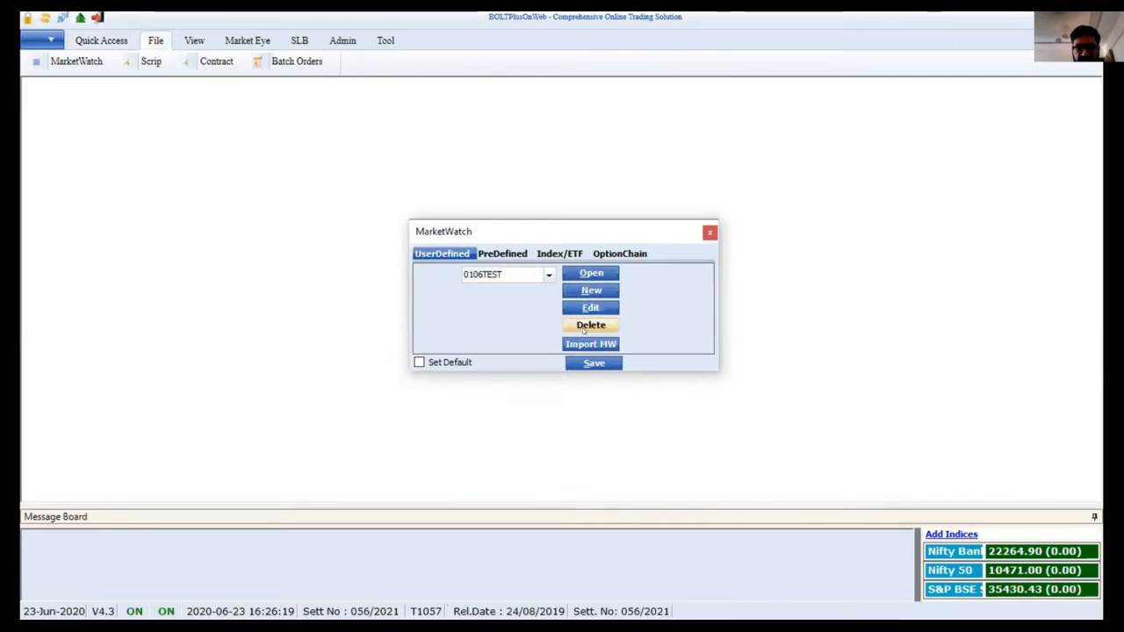
click(624, 341)
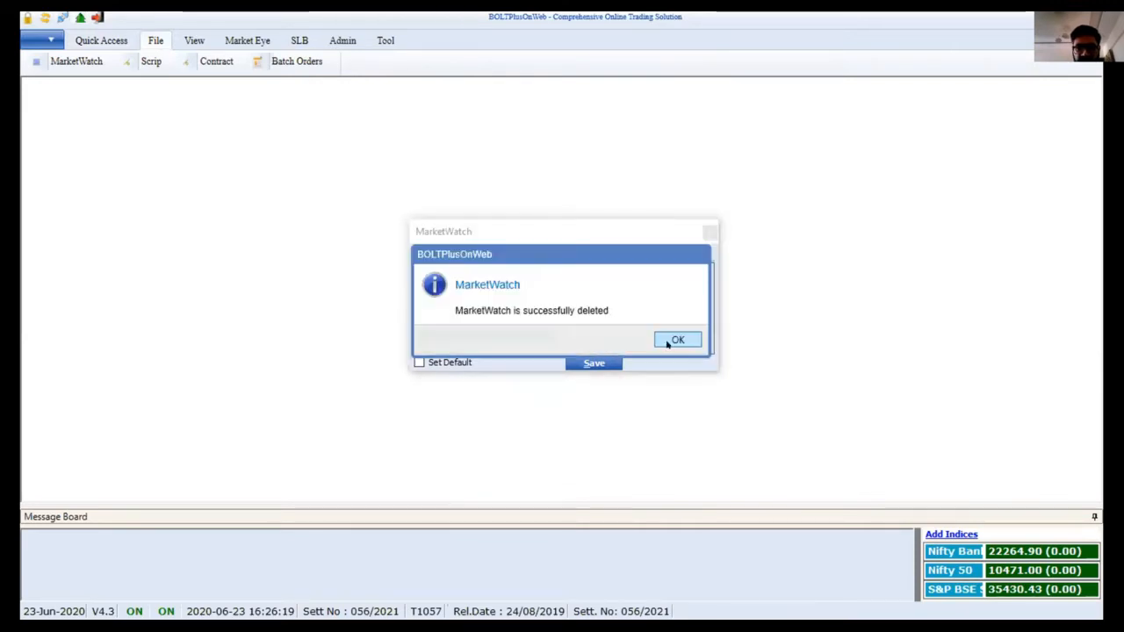
click(674, 340)
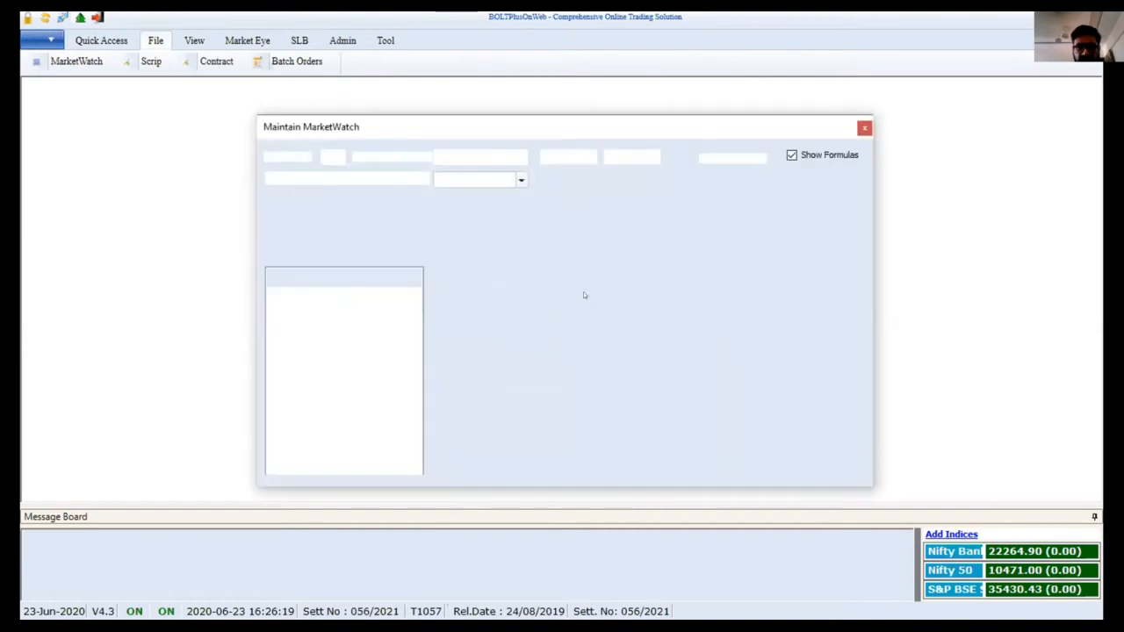
Start a new MarketWatch named 'Kailash' and tick the spread formula column
click(583, 292)
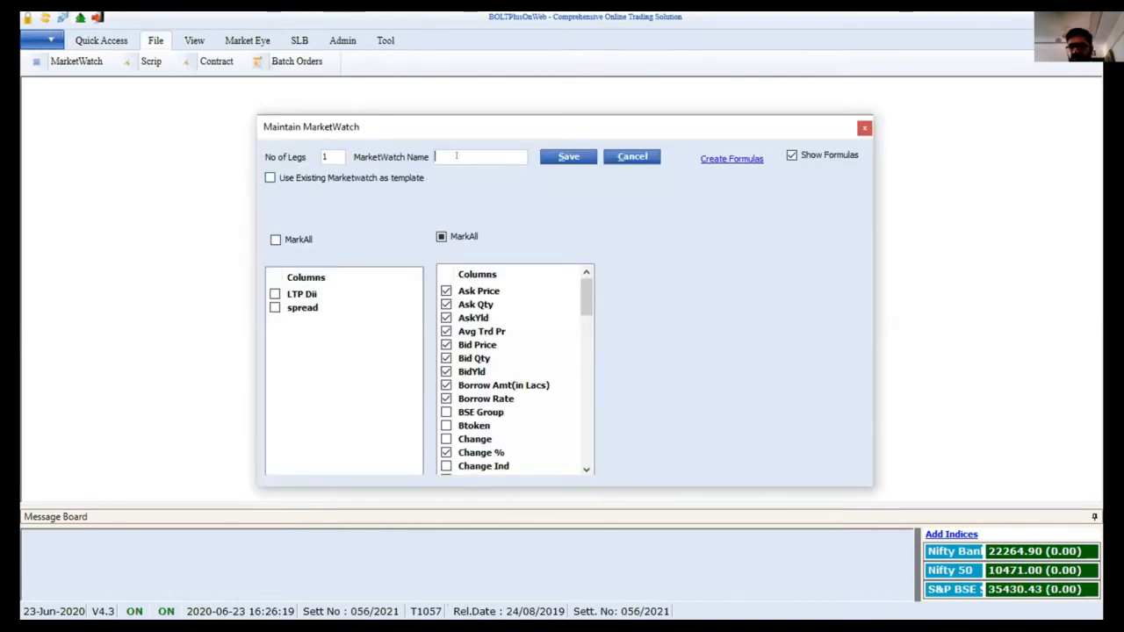
text(Kailash)
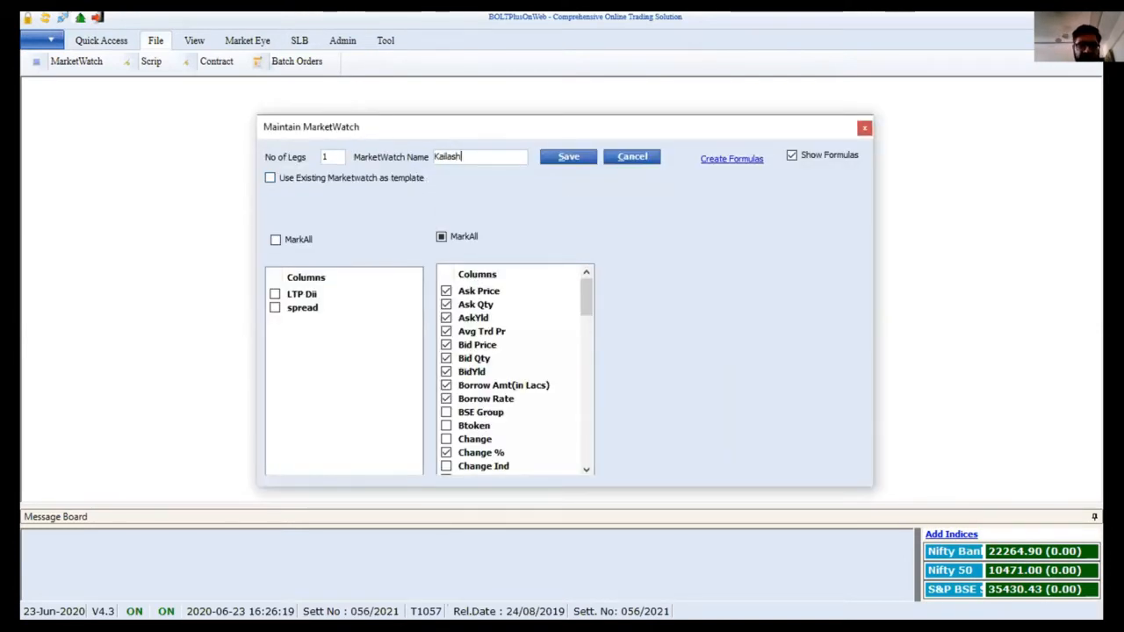
key(Tab)
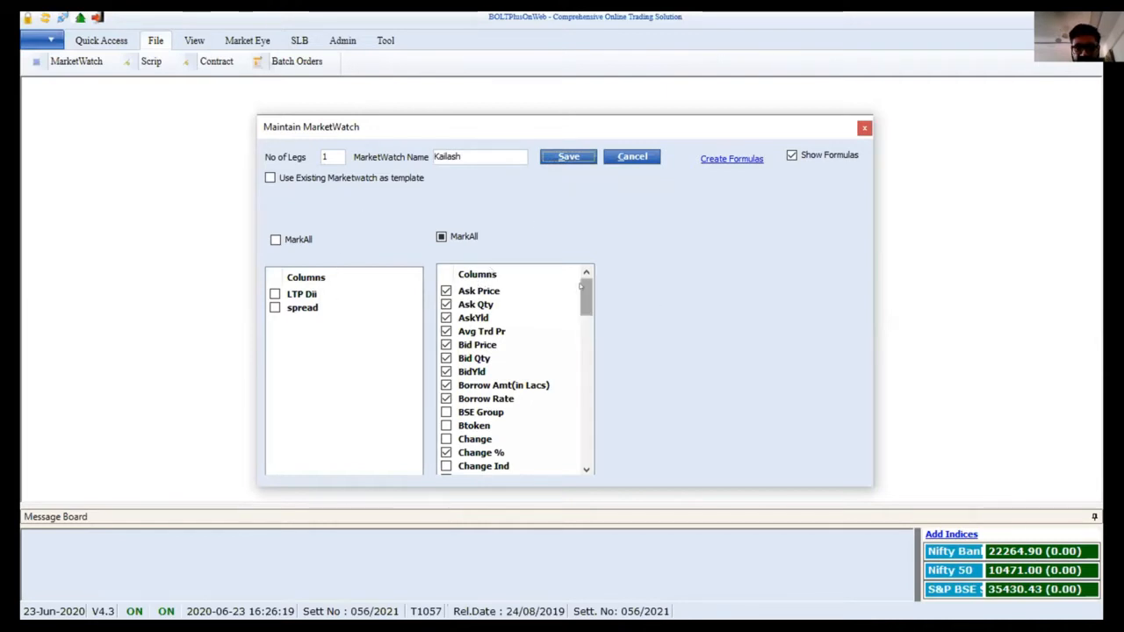
mouse_move(582, 288)
mouse_down()
mouse_move(581, 328)
mouse_move(581, 295)
mouse_up()
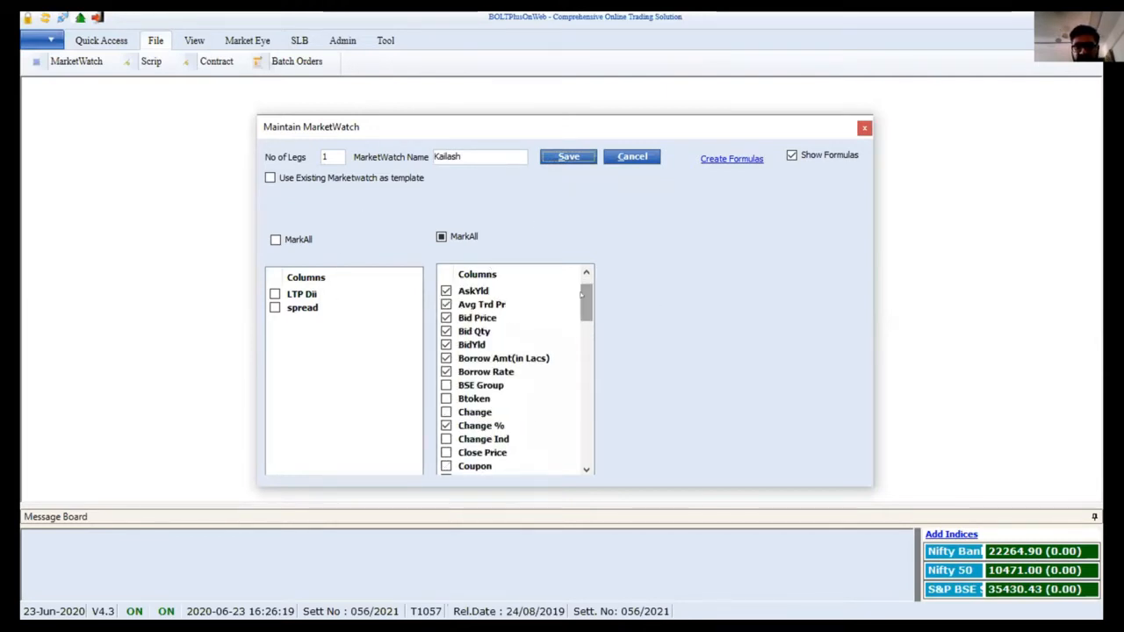
click(275, 308)
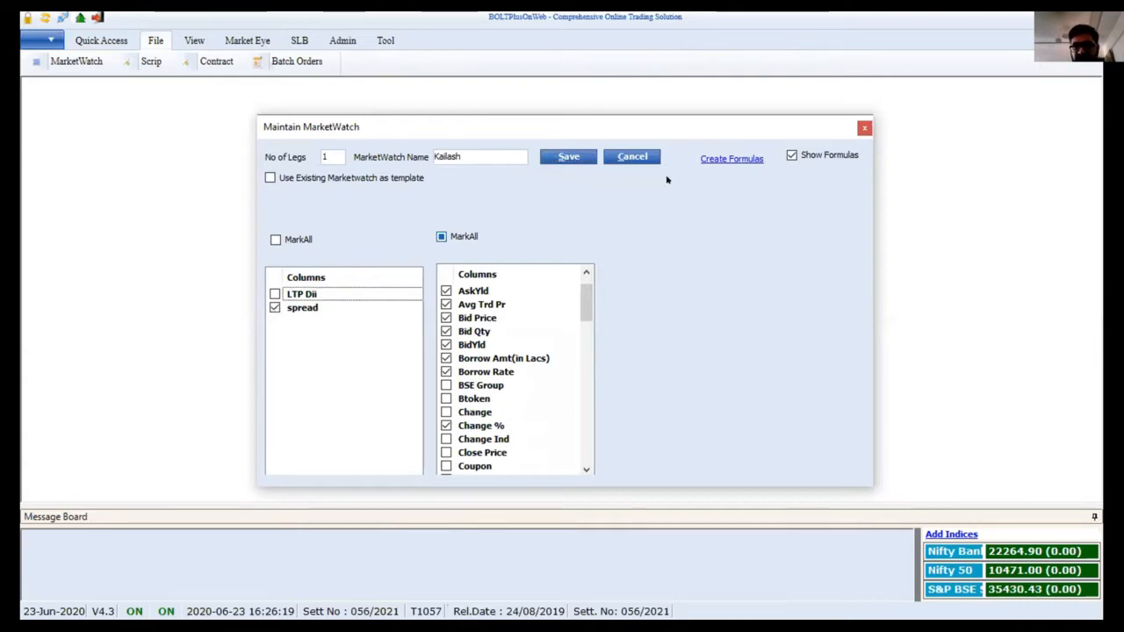
click(732, 159)
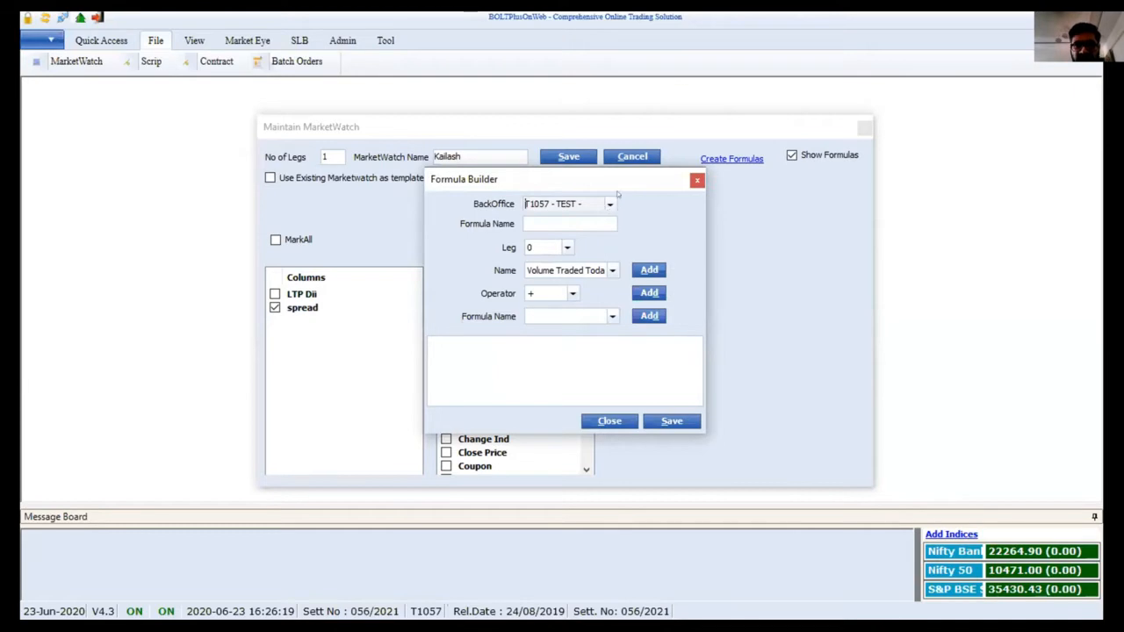
click(609, 204)
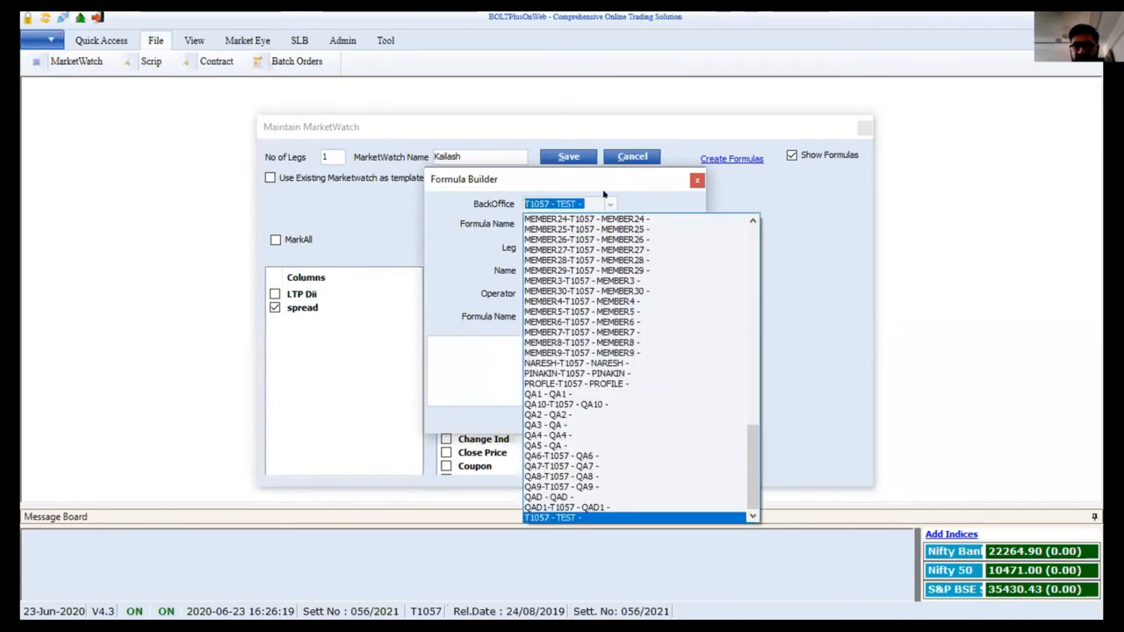
click(482, 243)
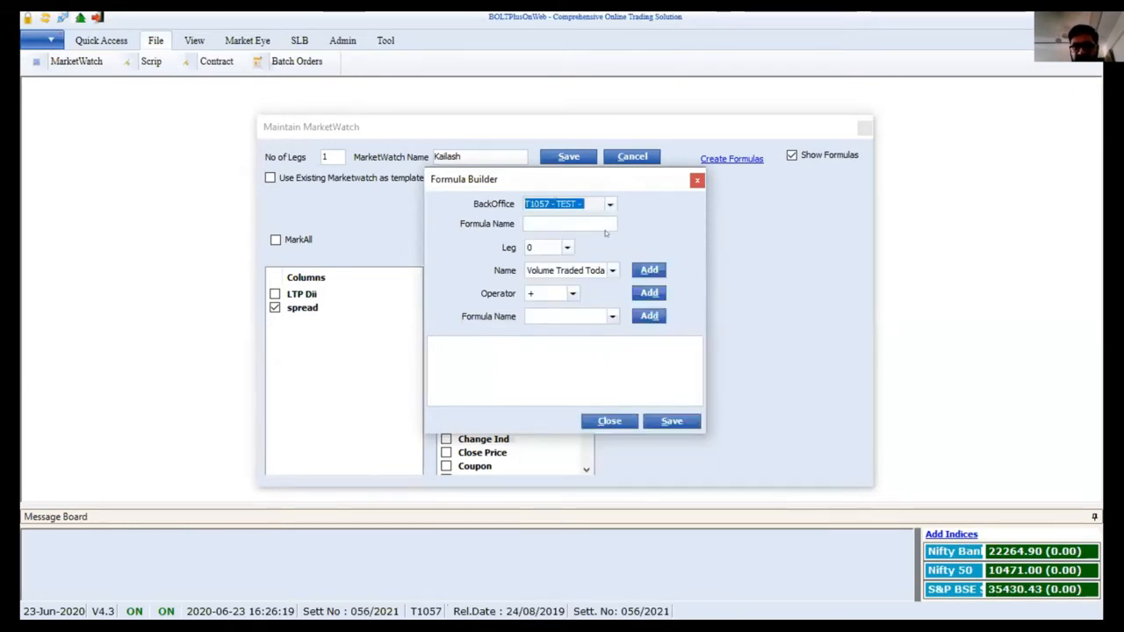
click(612, 270)
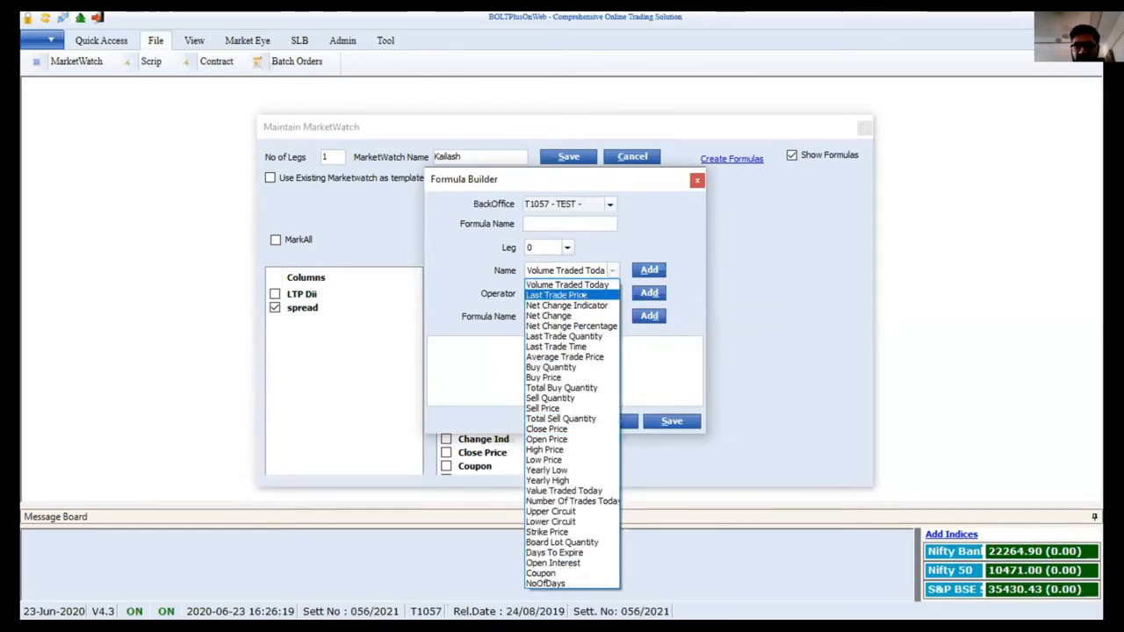
click(604, 233)
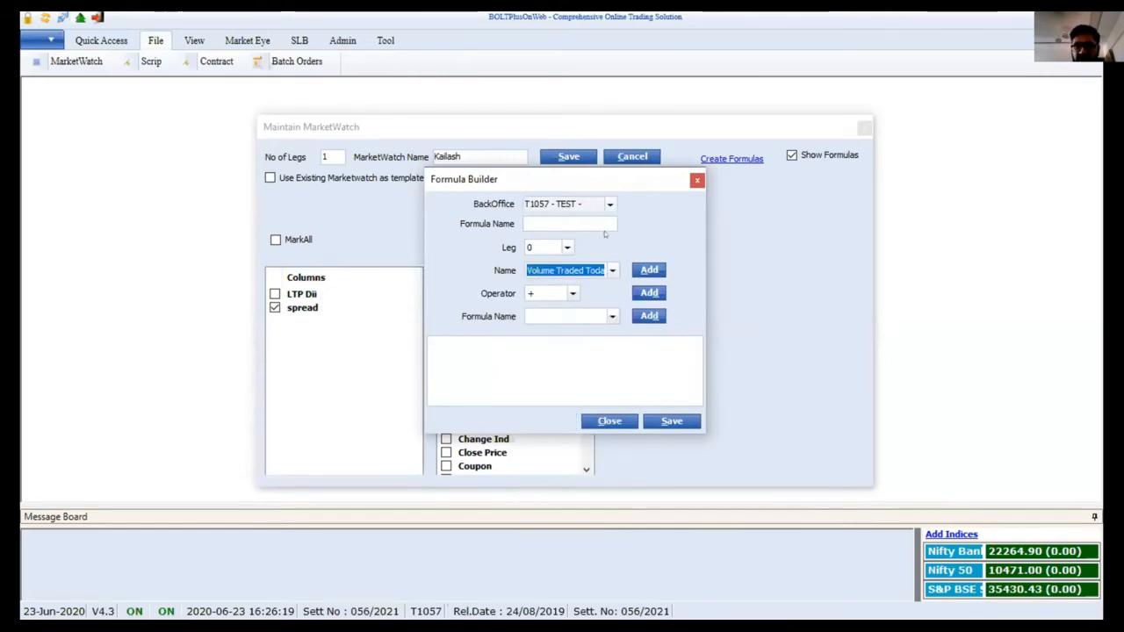
click(571, 294)
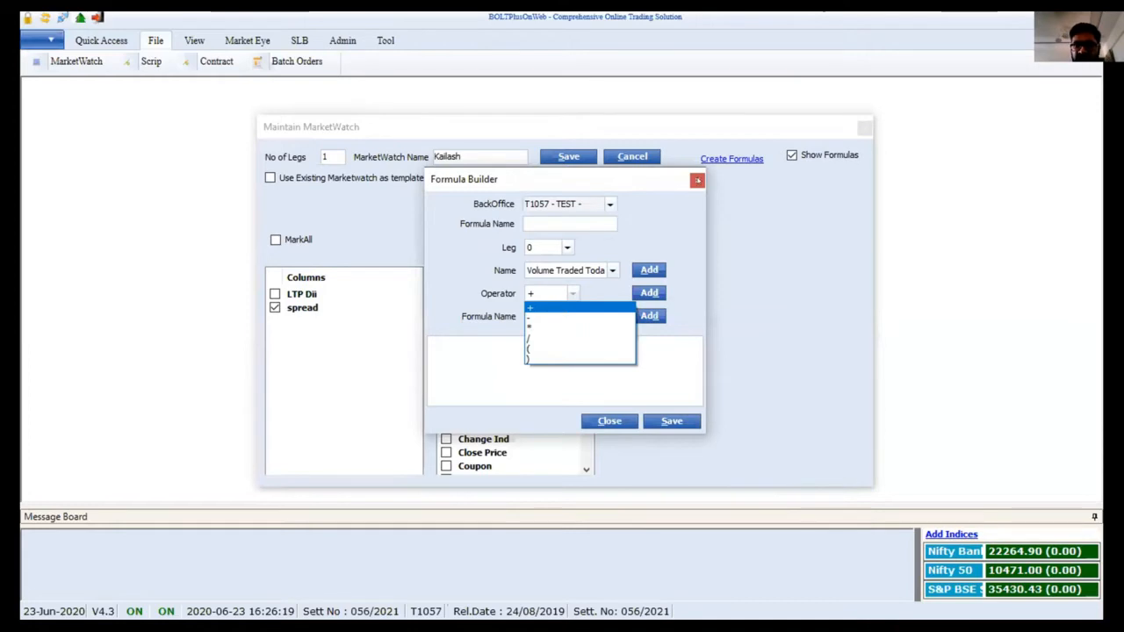
click(697, 180)
click(697, 180)
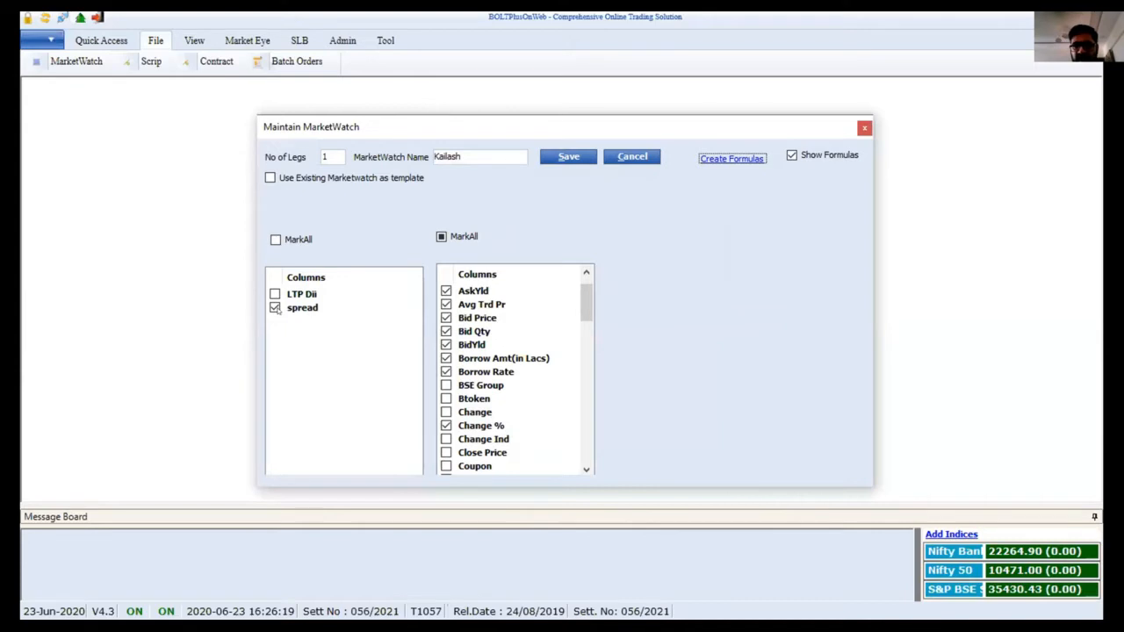
Save the MarketWatch as Kailash12 after the name-exists warning, then open it
click(582, 158)
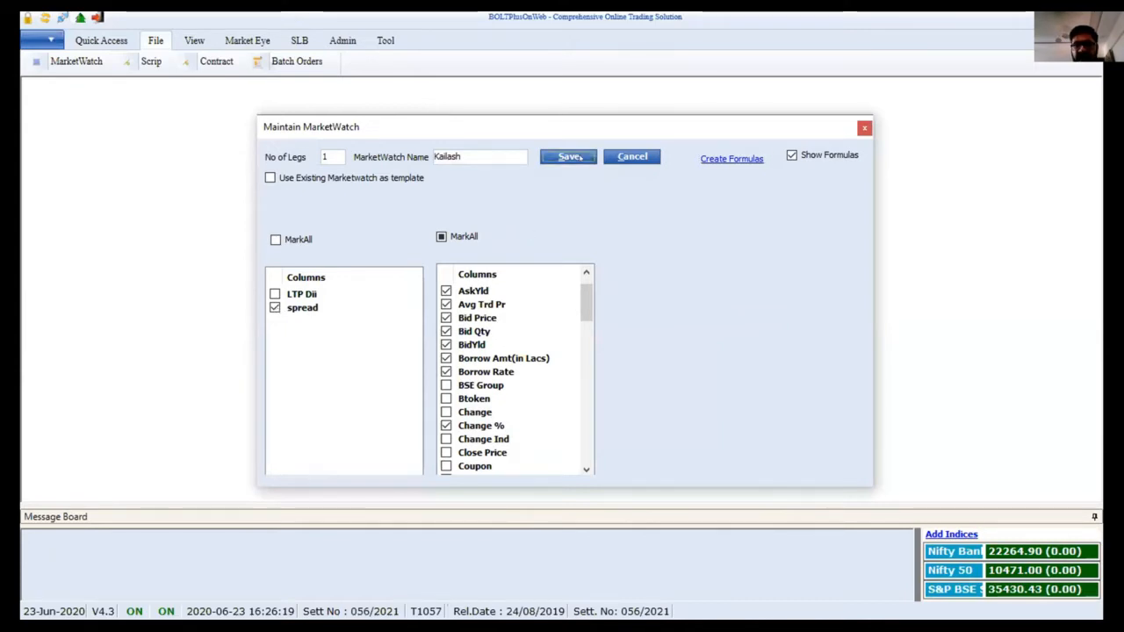
click(678, 338)
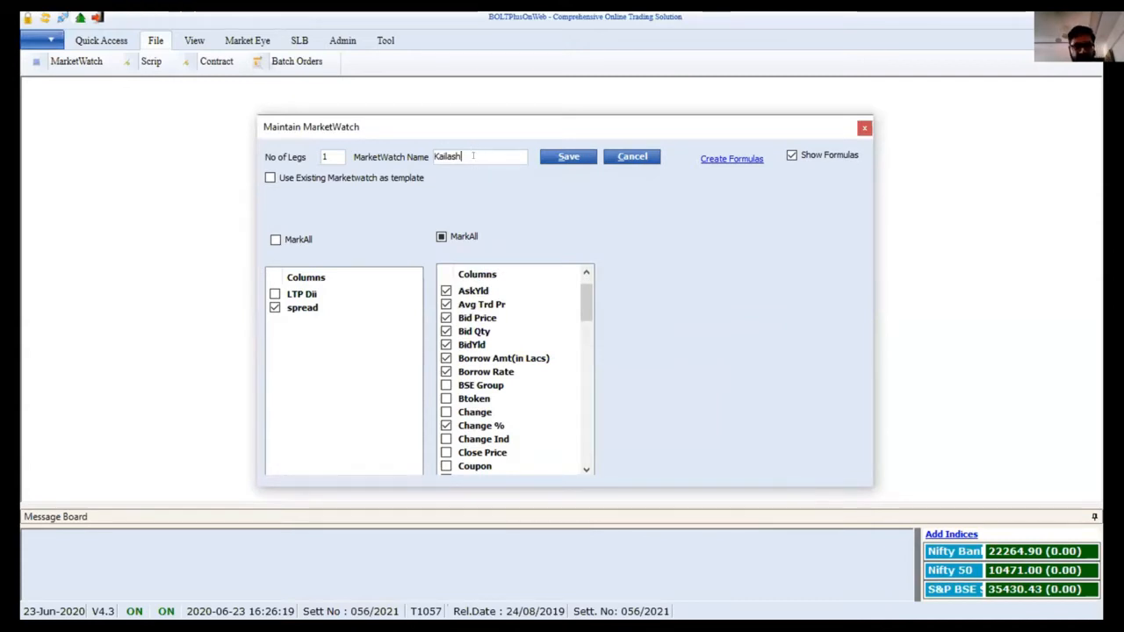
text(12)
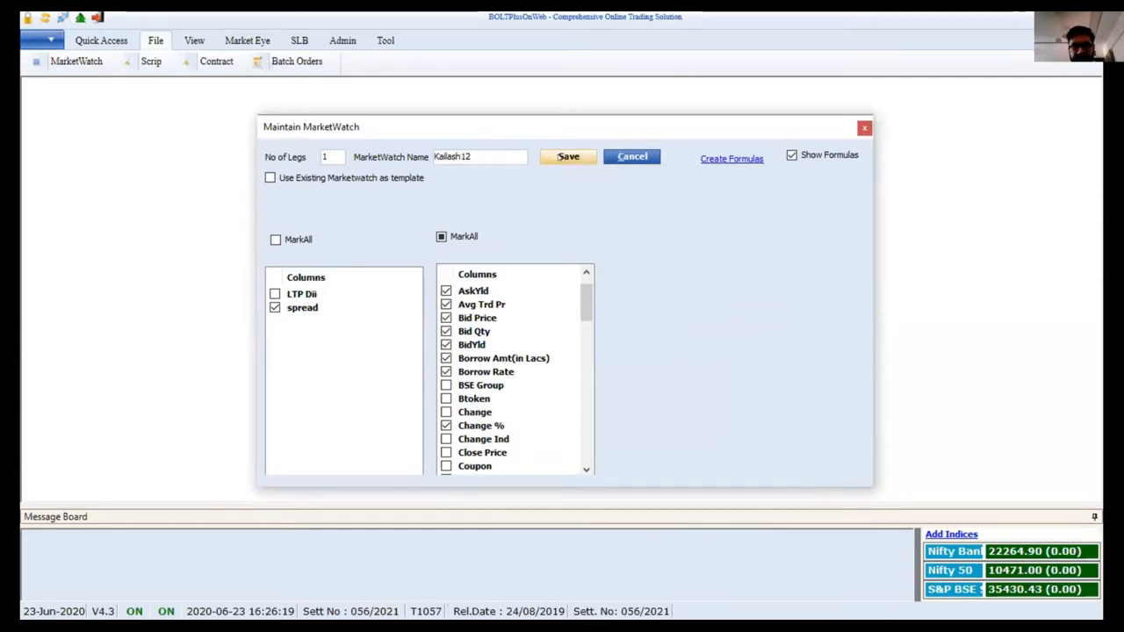
click(566, 157)
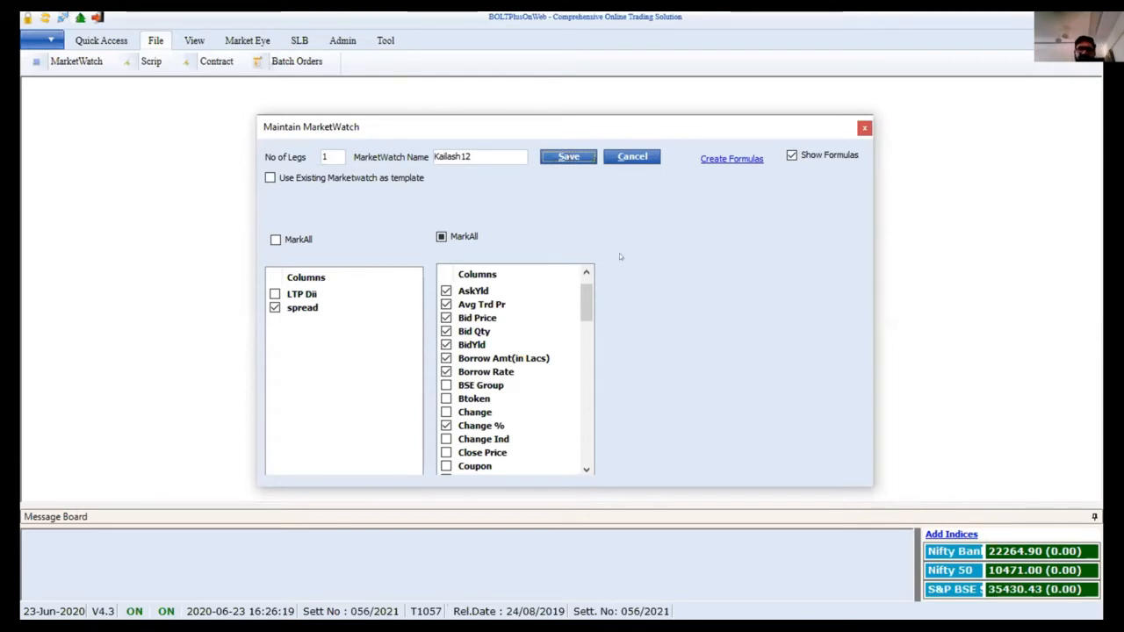
click(569, 160)
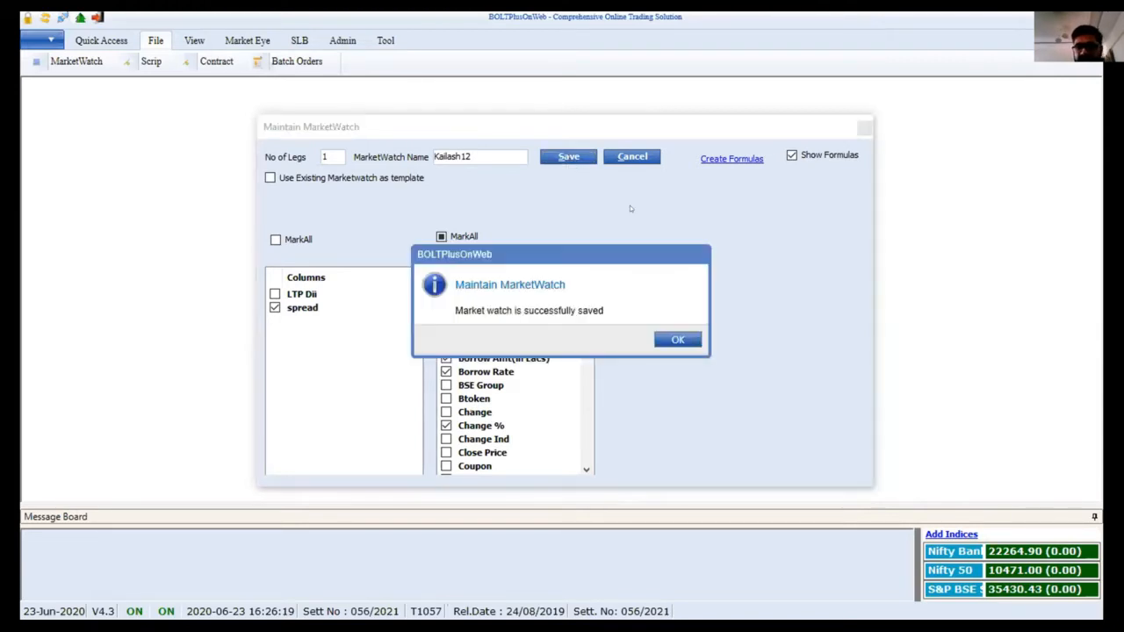
click(679, 341)
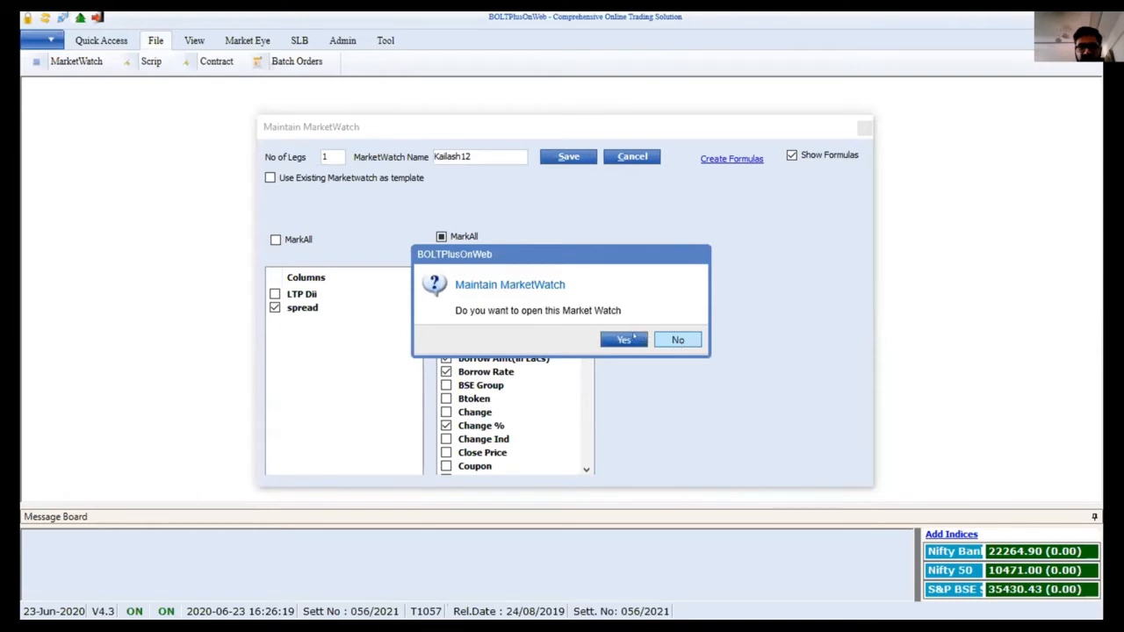
click(619, 334)
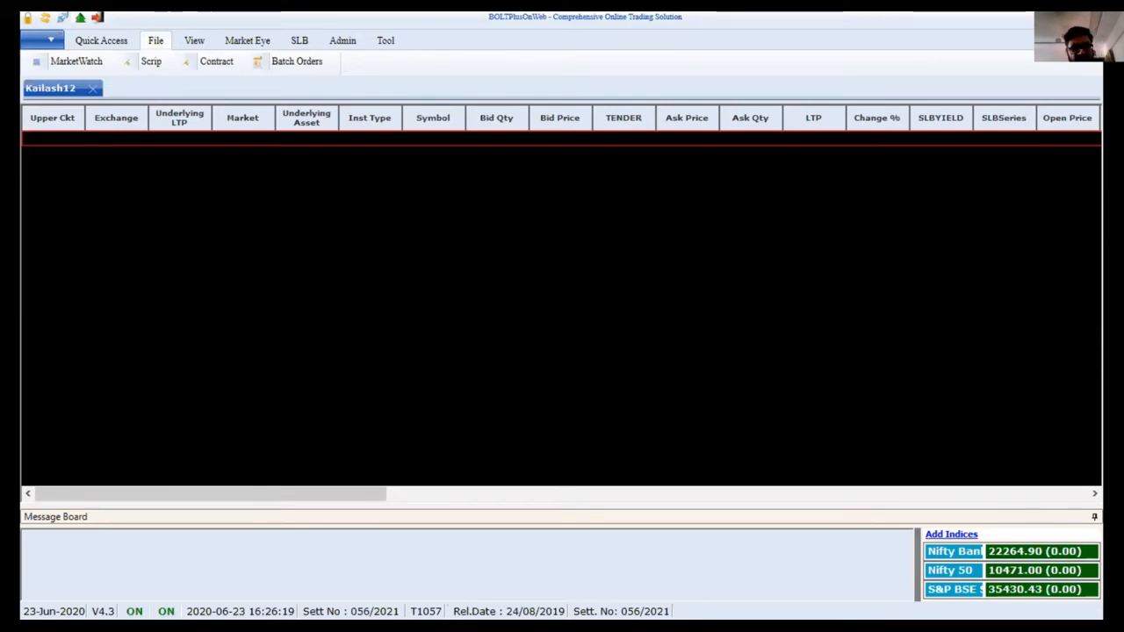
Add the BSE Equity scrips ACC and INFY to the market watch
key(Insert)
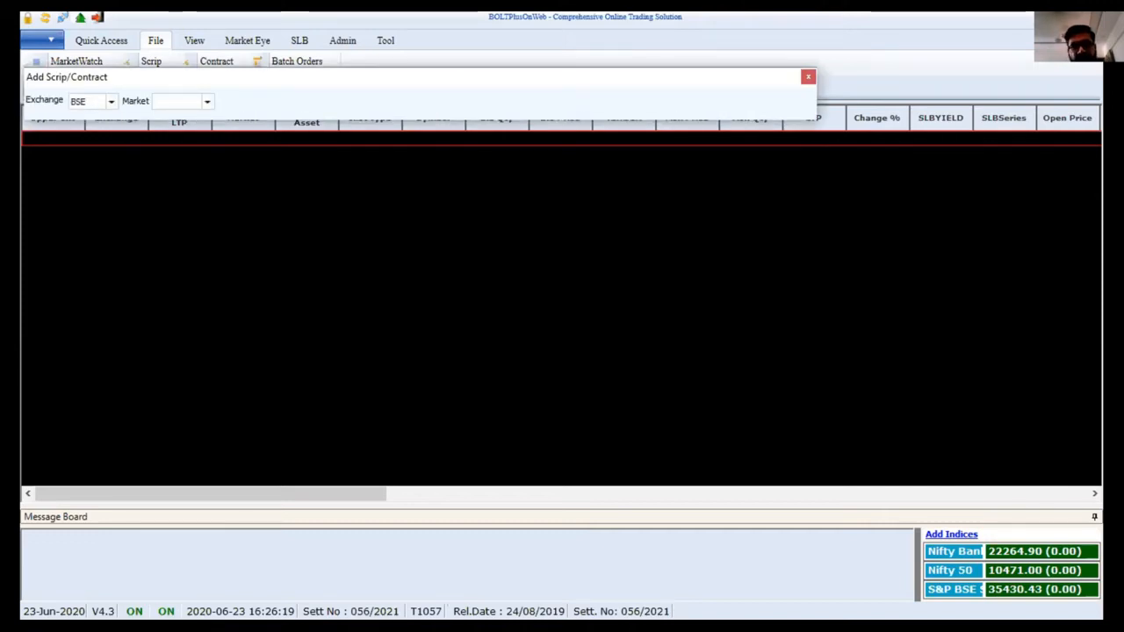
key(Tab)
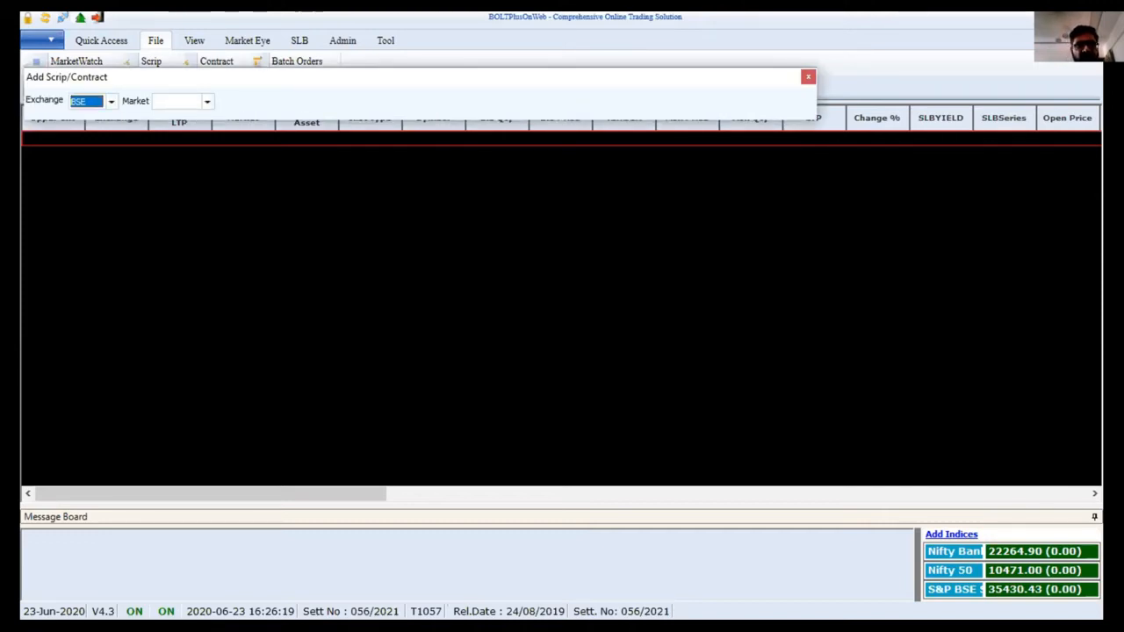
key(Tab)
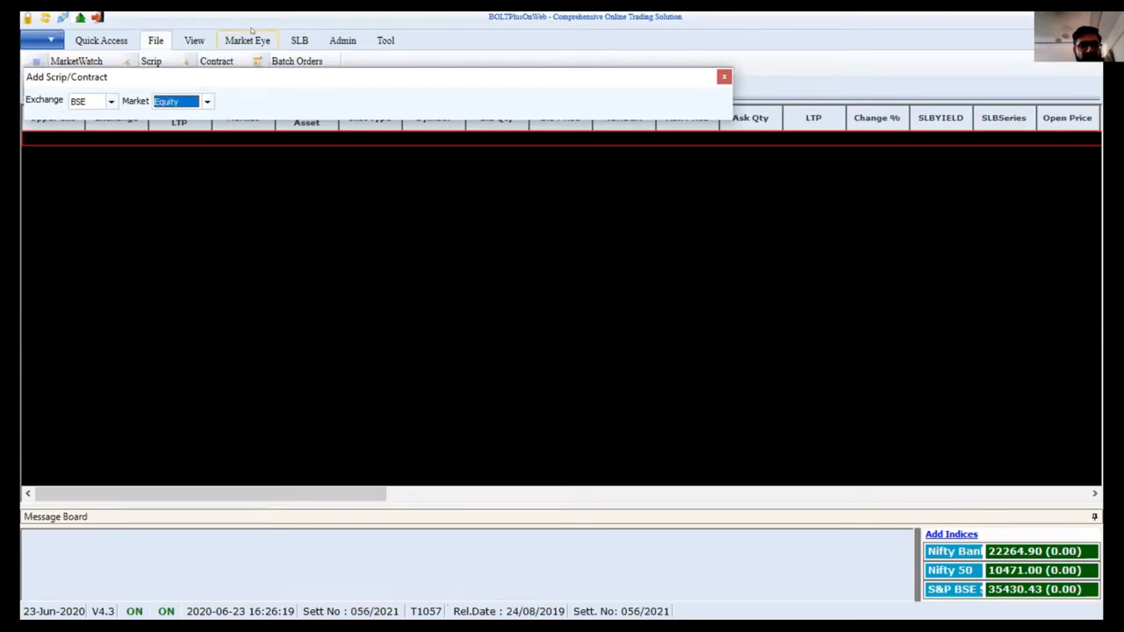
key(Tab)
text(ACC)
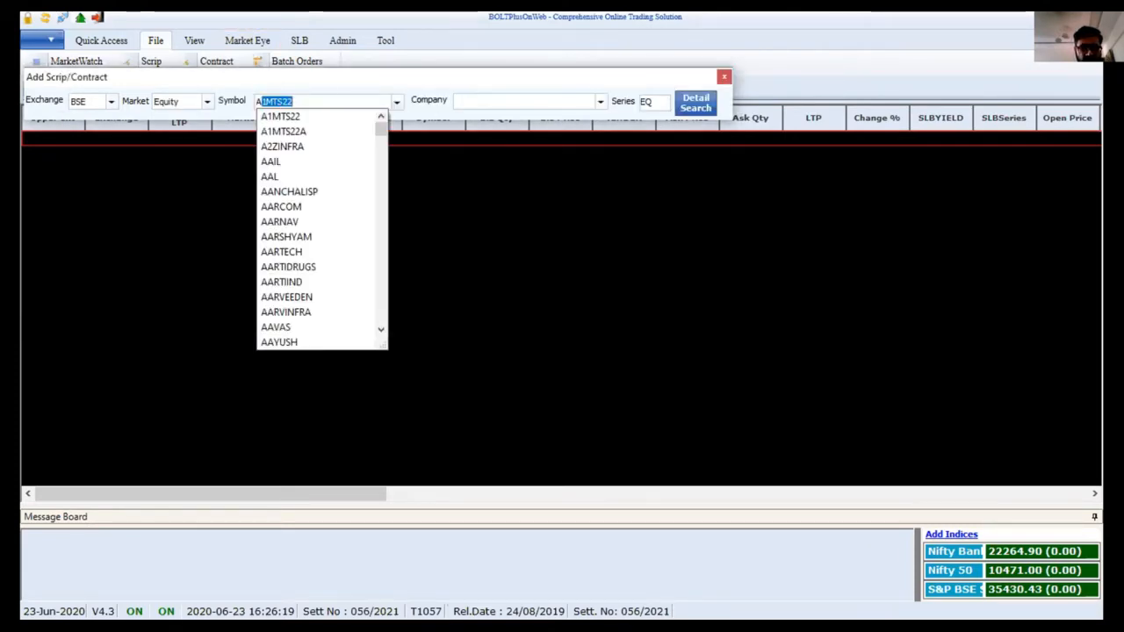
key(Tab)
key(Return)
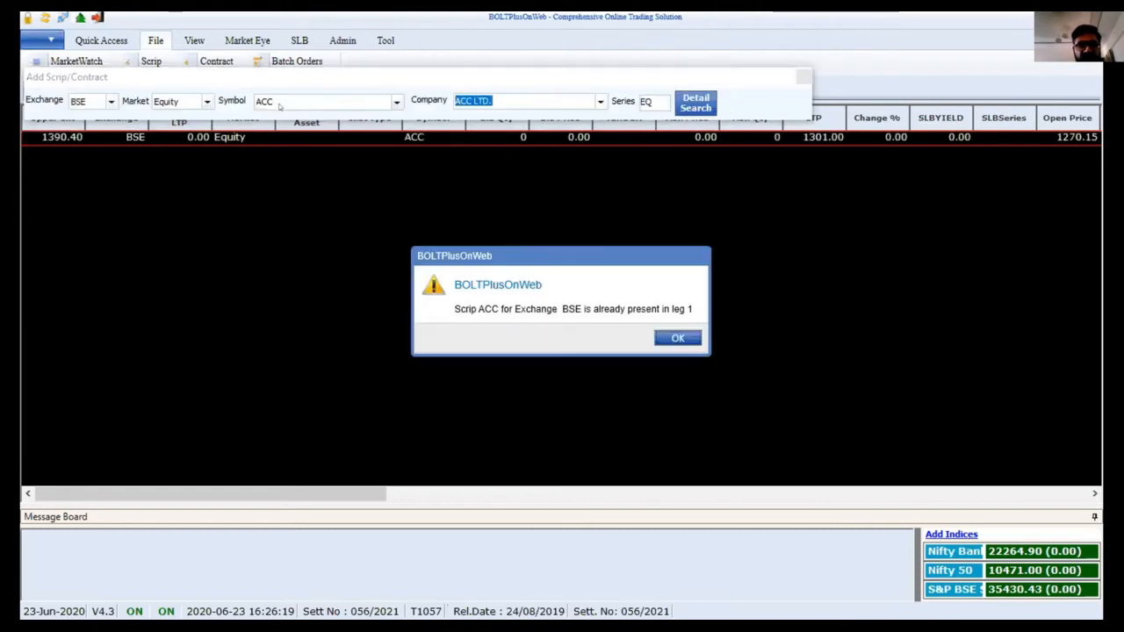
key(Return)
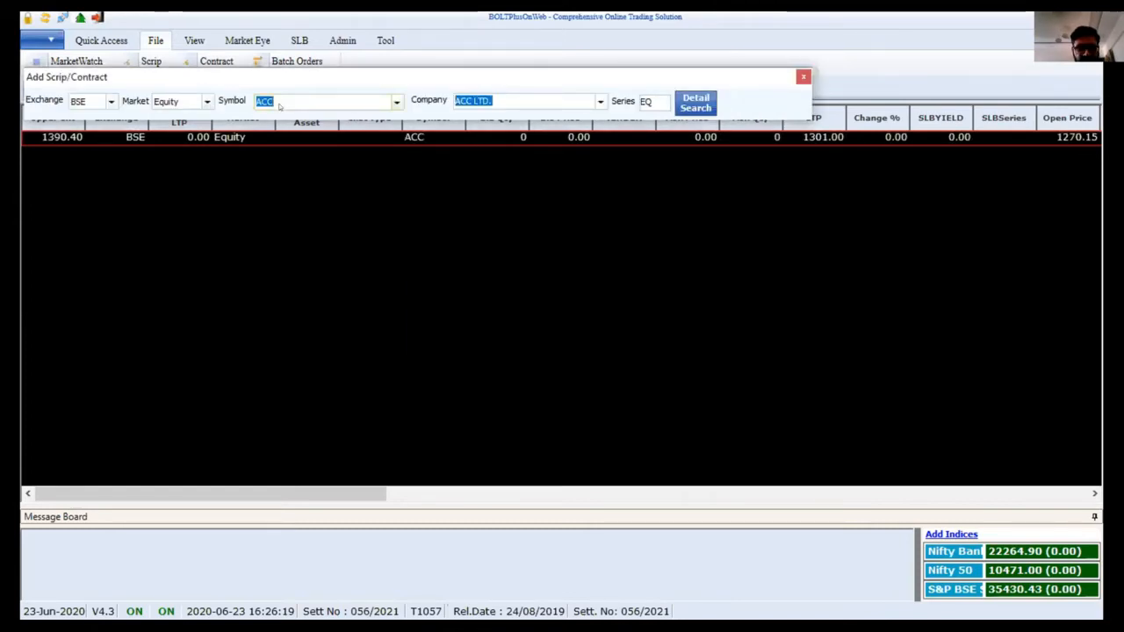
text(INFY)
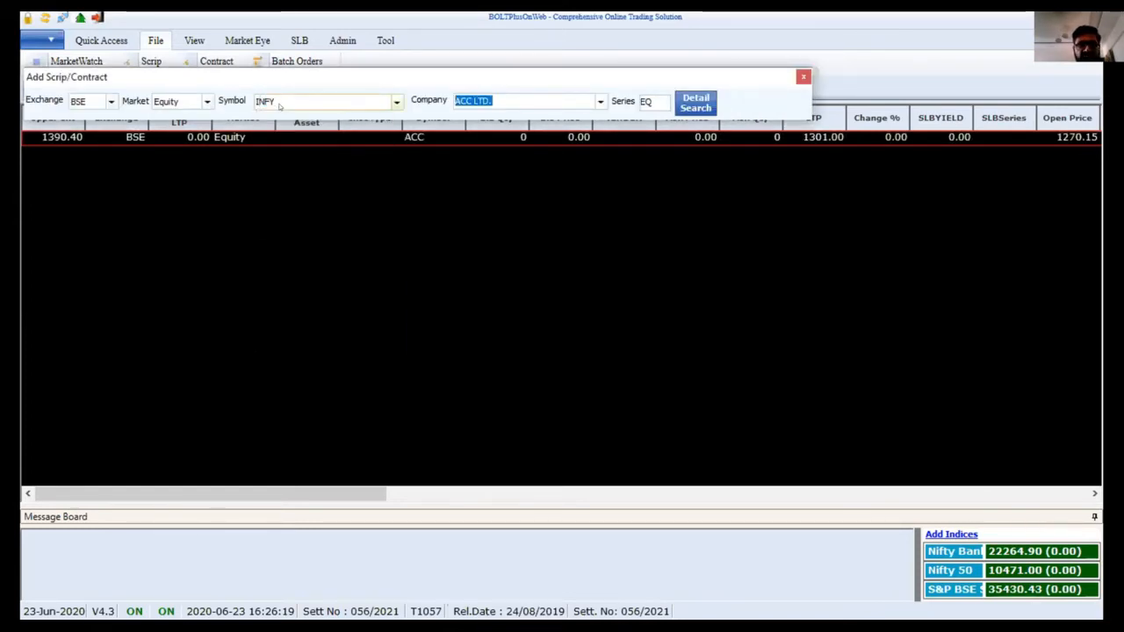
key(Return)
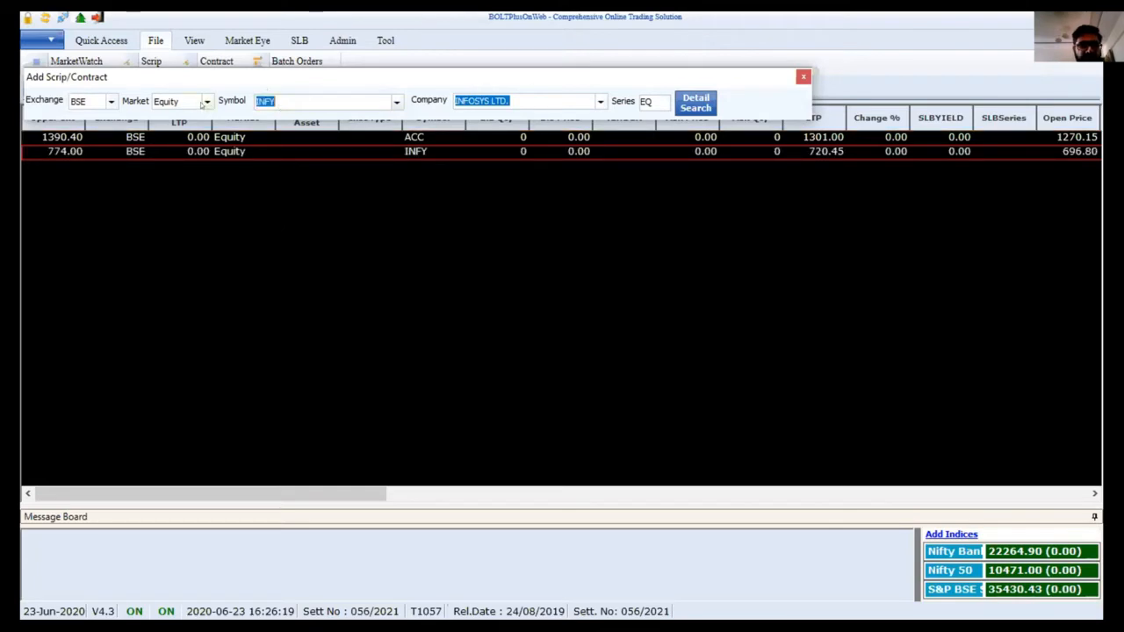
Switch to NSE Equity and add ICICIBANK to the market watch
click(112, 100)
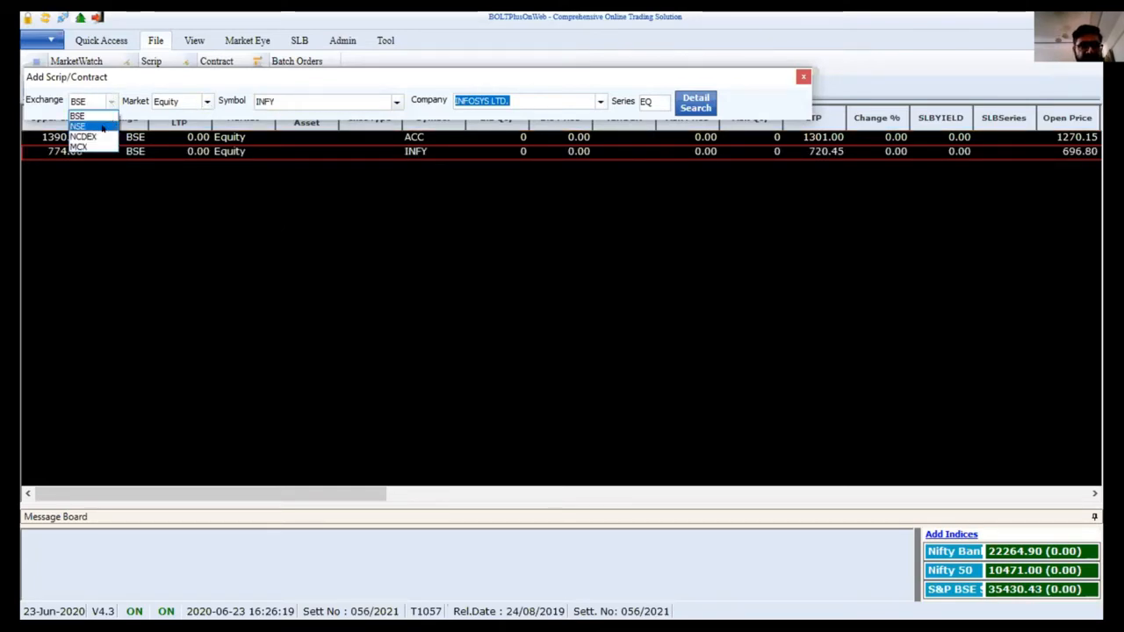
click(103, 128)
click(206, 102)
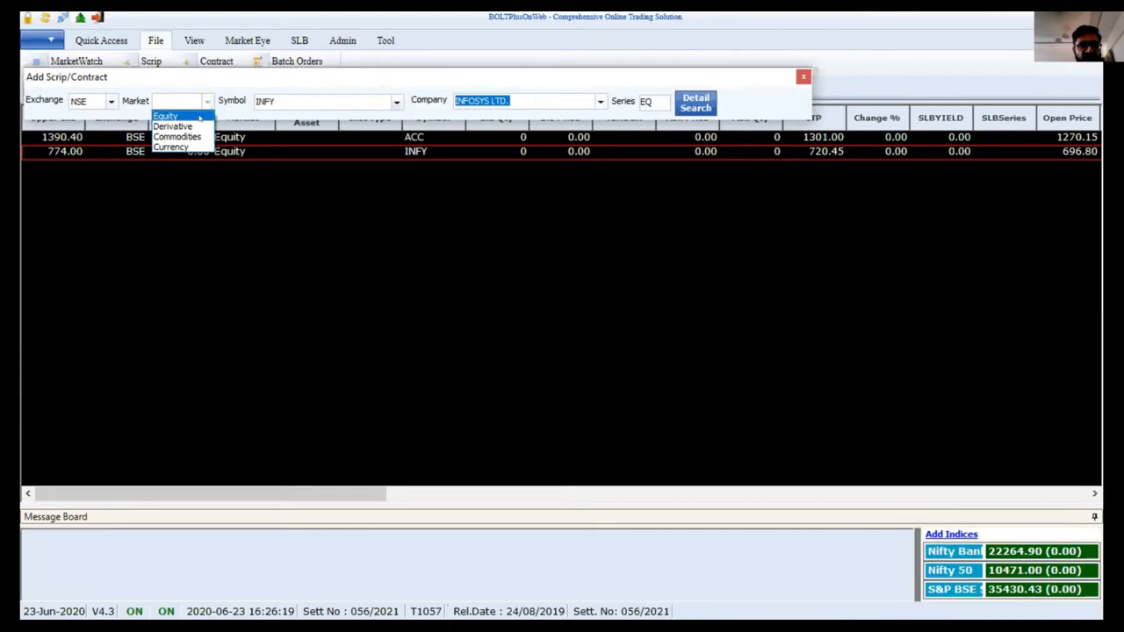
click(201, 117)
click(293, 100)
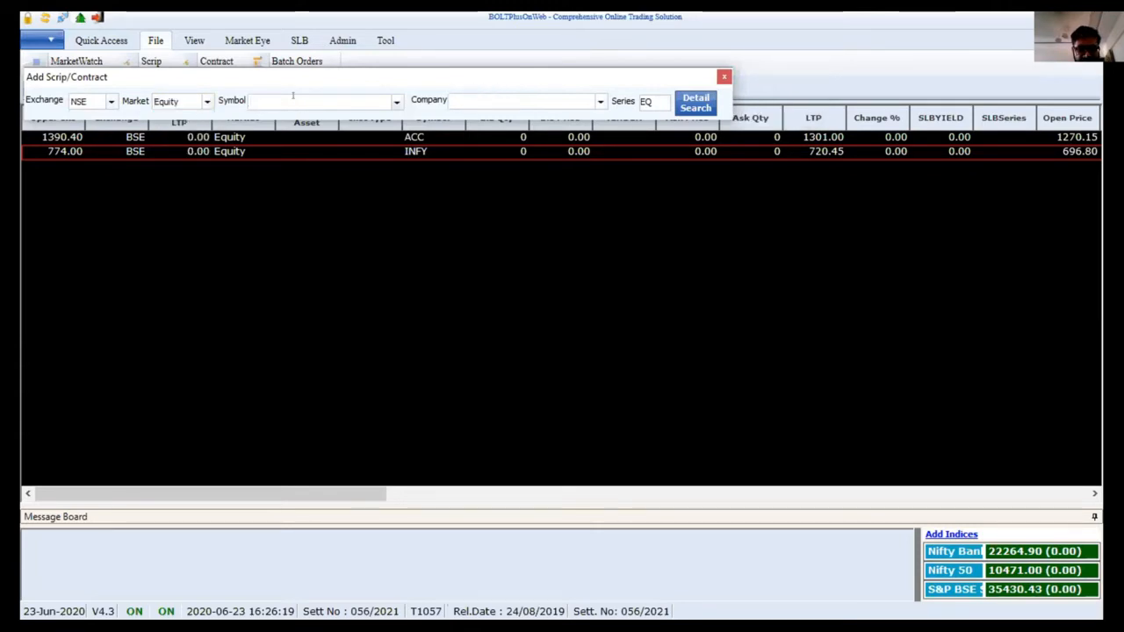
text(ICII)
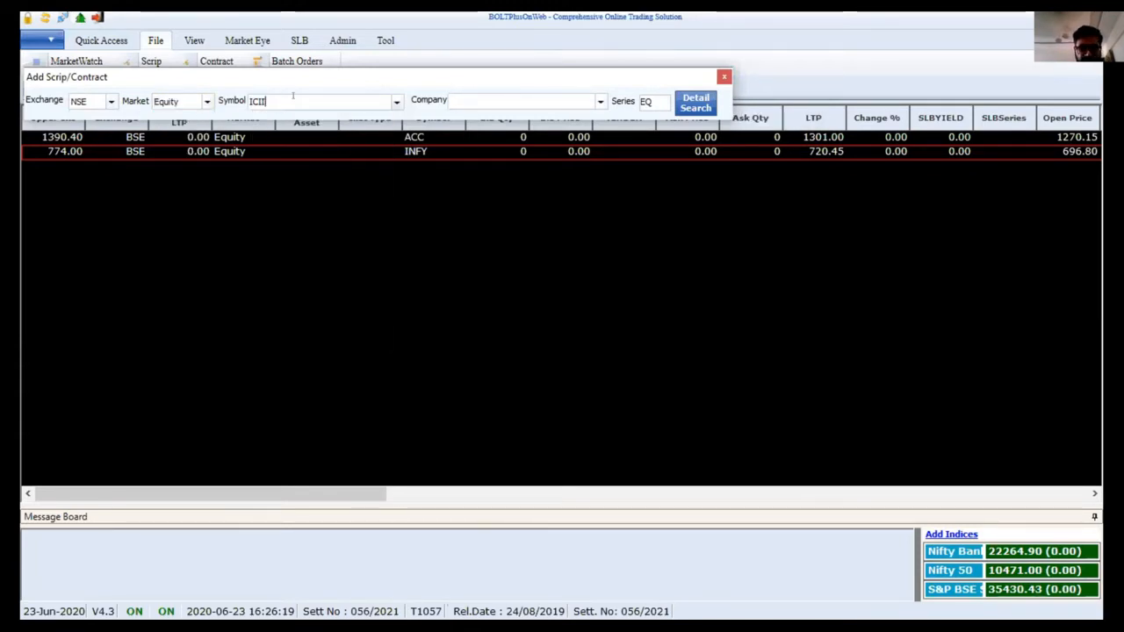
key(BackSpace)
text(CI)
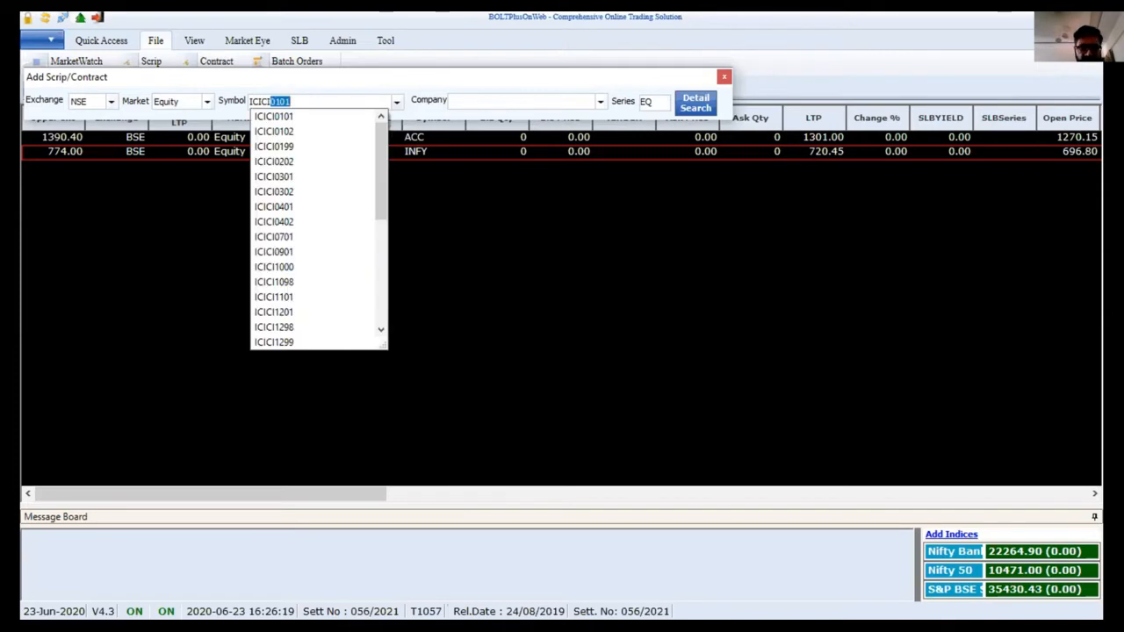
text(BANK)
key(Tab)
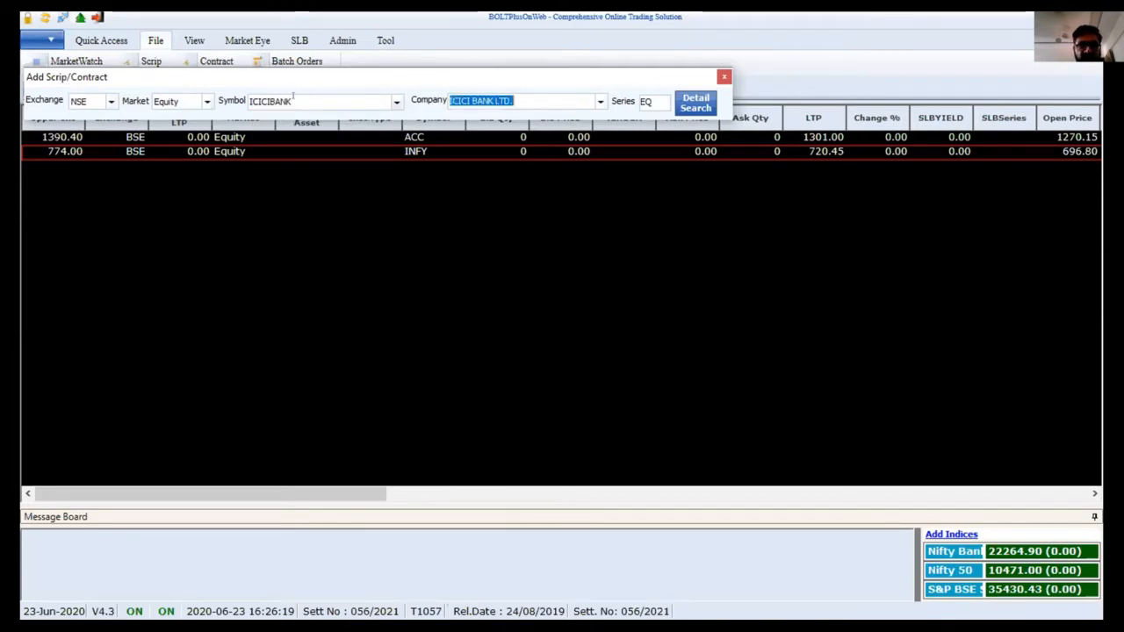
key(Return)
click(293, 97)
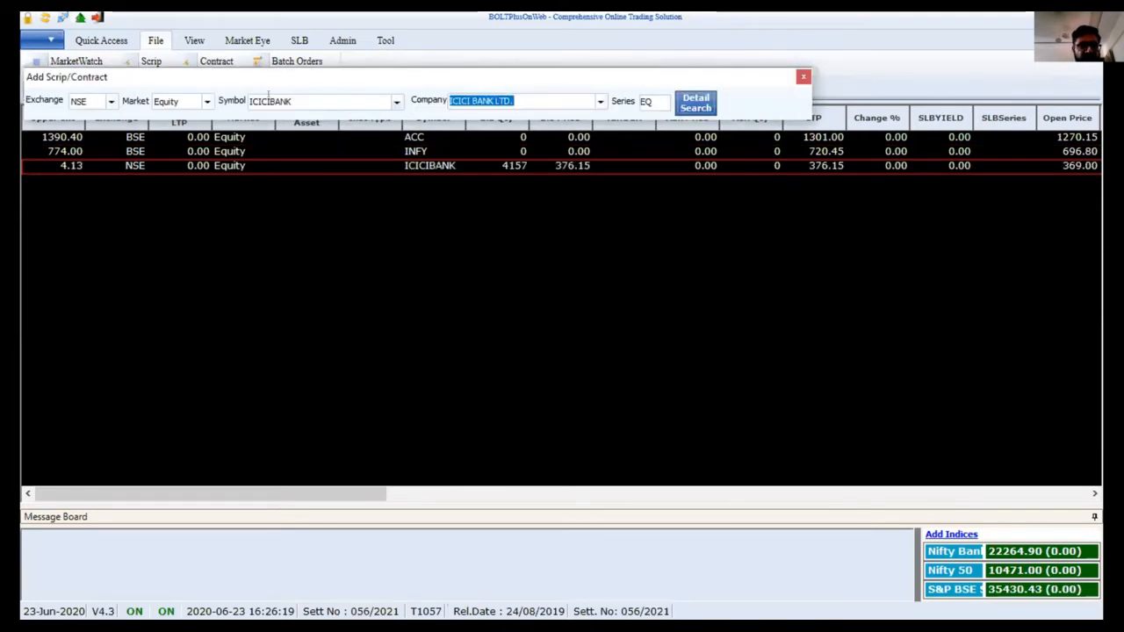
click(206, 103)
Add the NSE Derivative NIFTY future expiring 25 Jun 2020 to the watch list
click(200, 127)
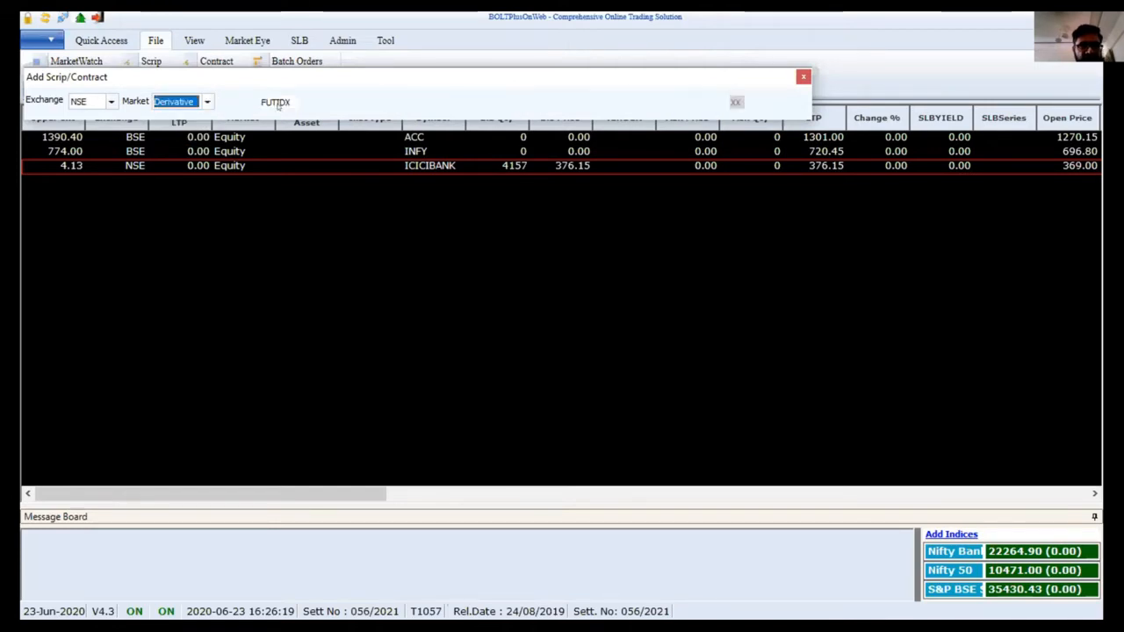
click(356, 99)
text(N)
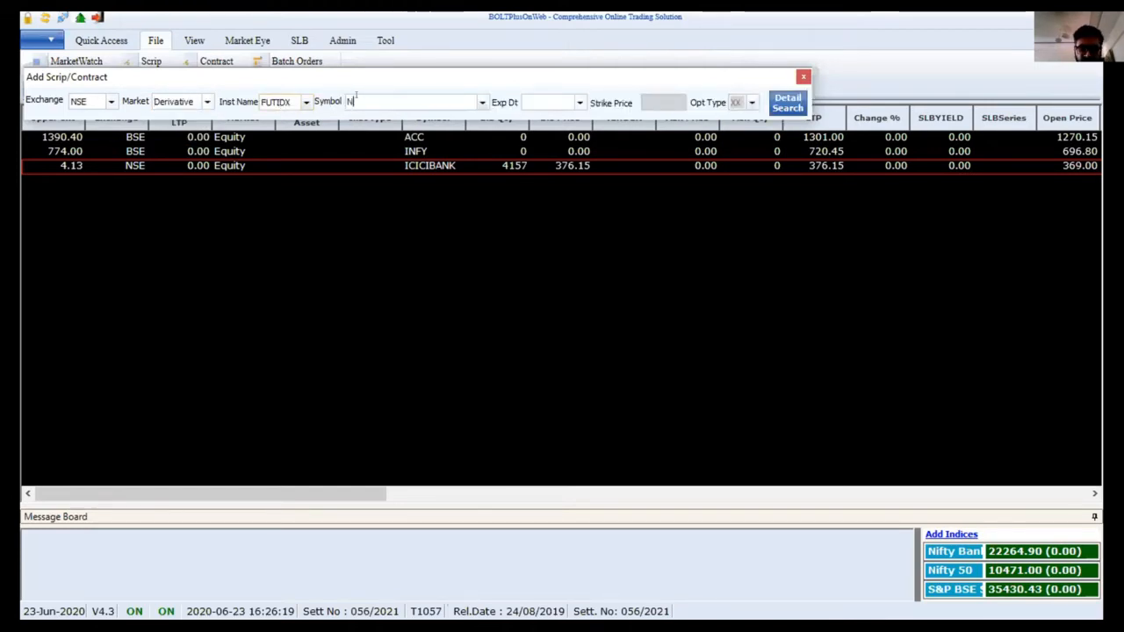
text(IFTY)
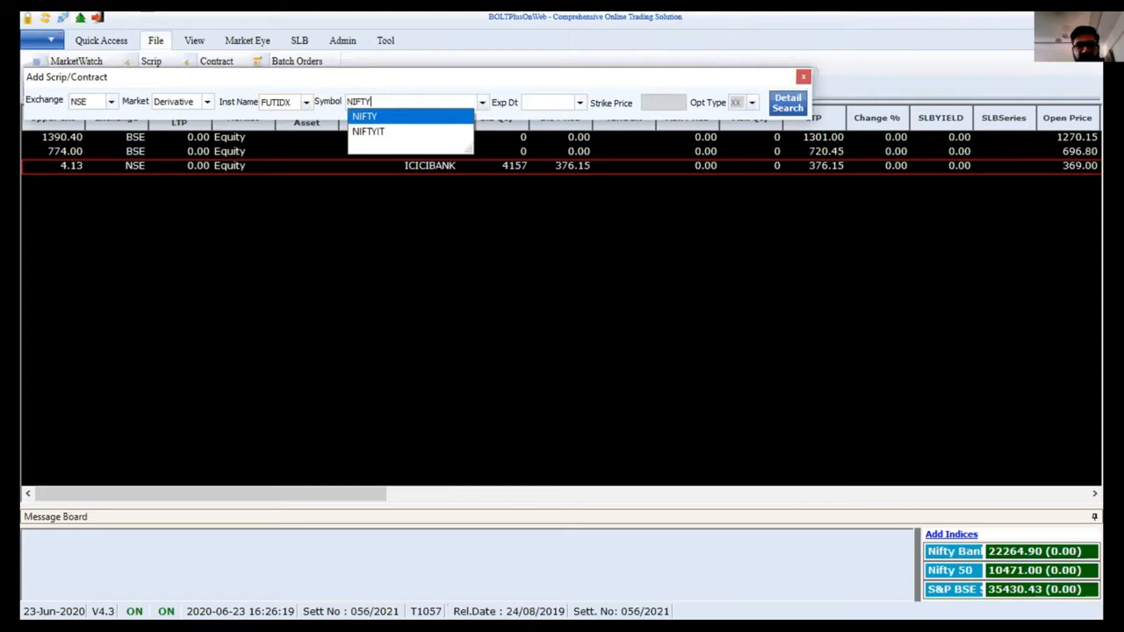
key(Return)
key(Tab)
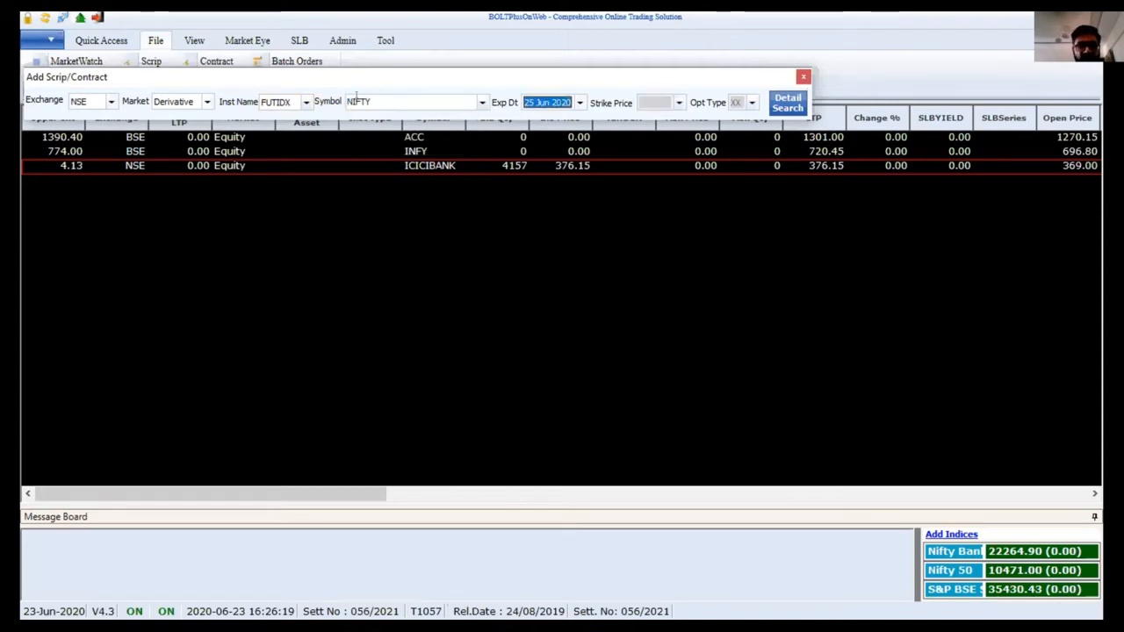
key(Return)
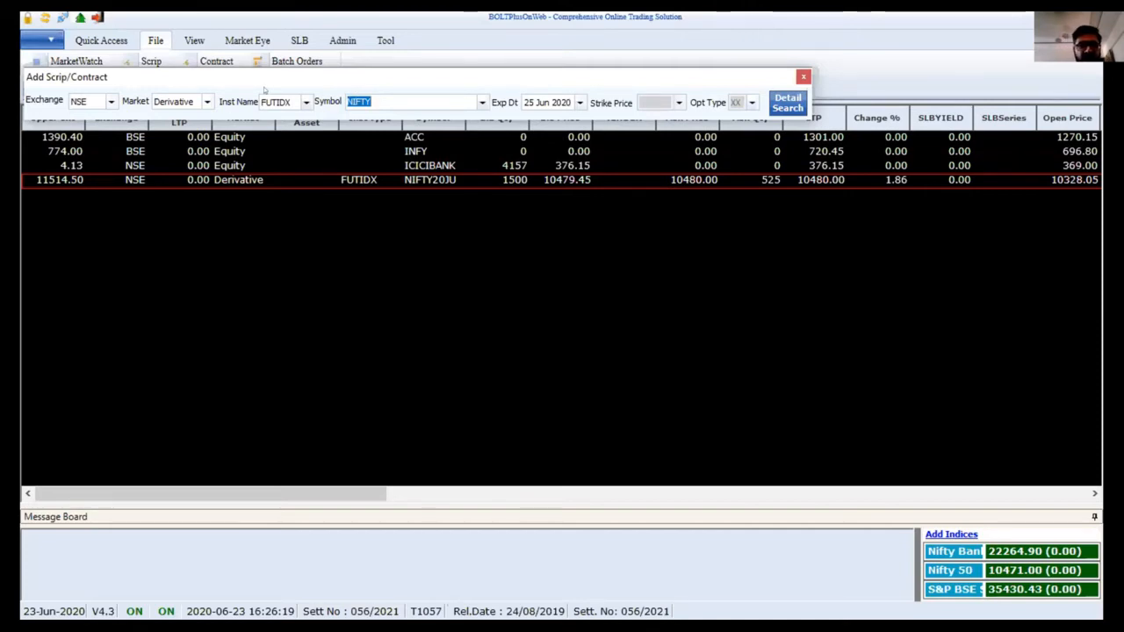
Switch the exchange to BSE with the Derivative market, then close the Add Scrip/Contract window
click(206, 102)
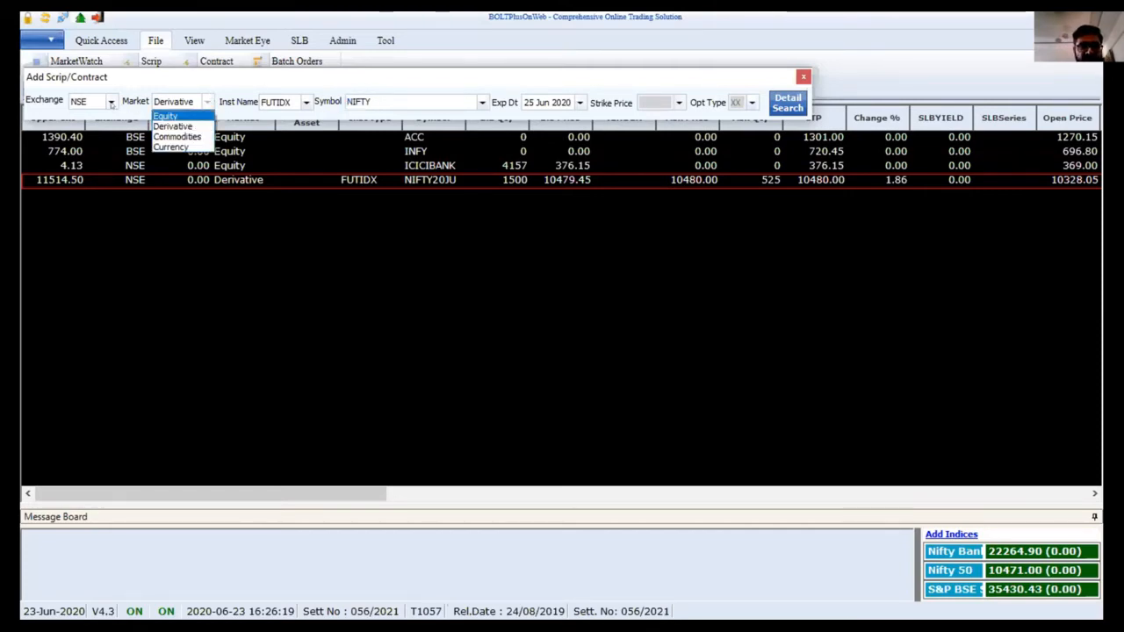
click(110, 104)
click(111, 104)
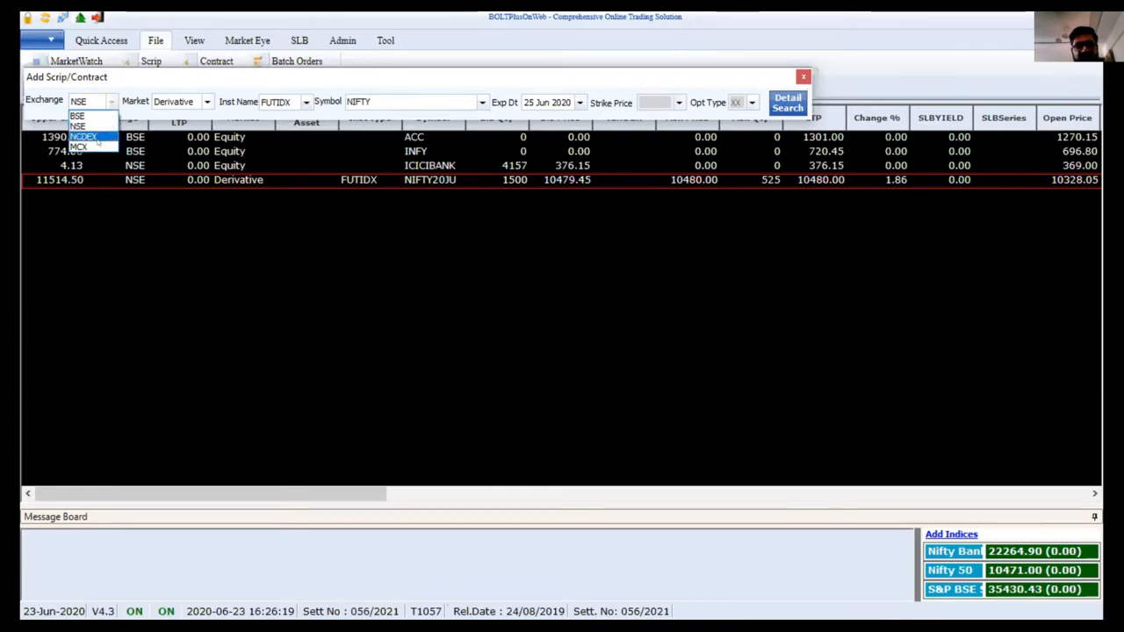
click(208, 103)
click(208, 103)
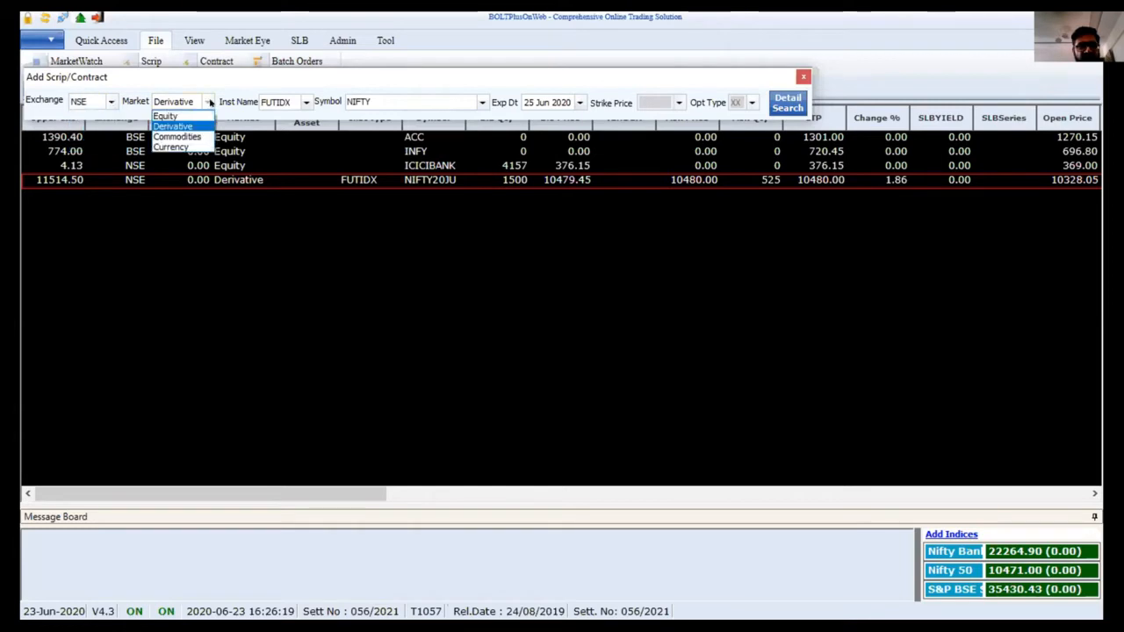
click(110, 102)
click(111, 102)
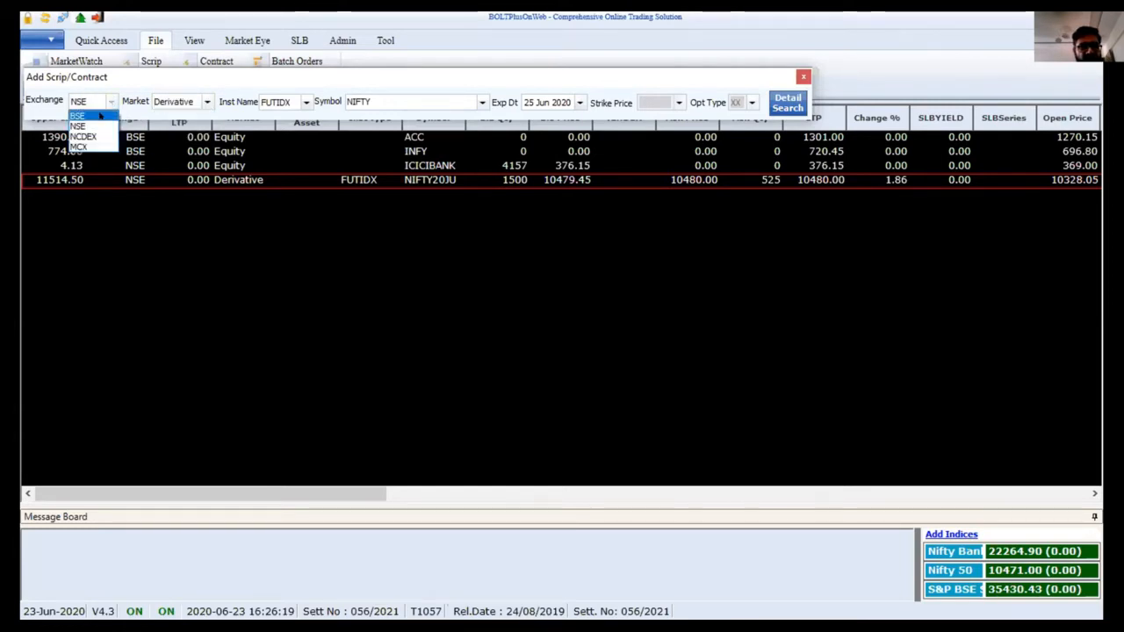
click(99, 114)
click(209, 100)
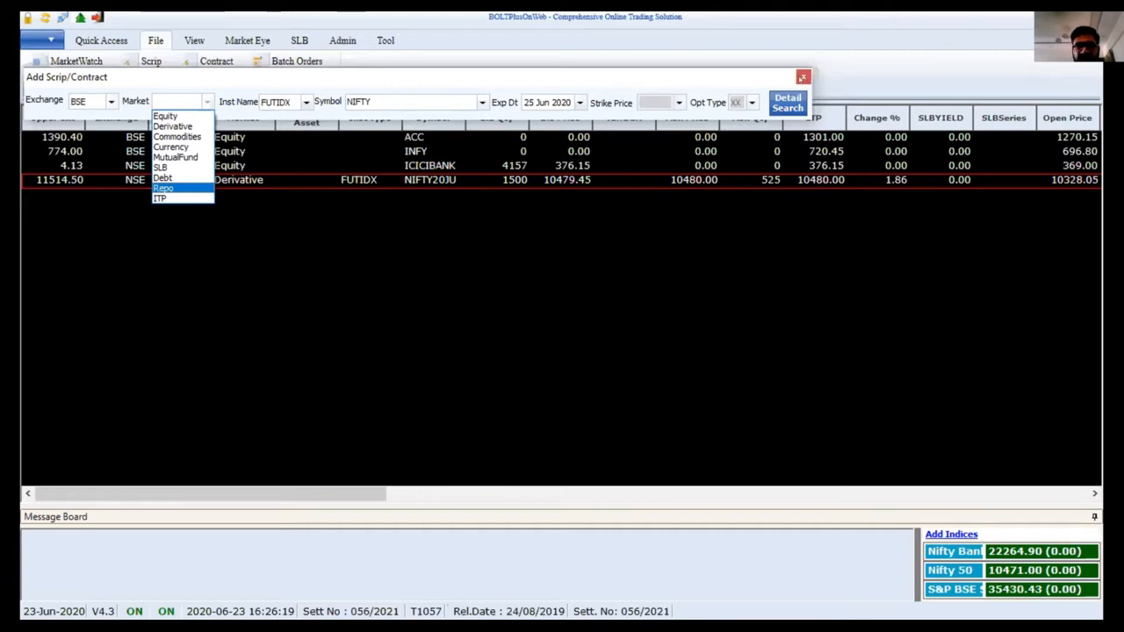
click(801, 78)
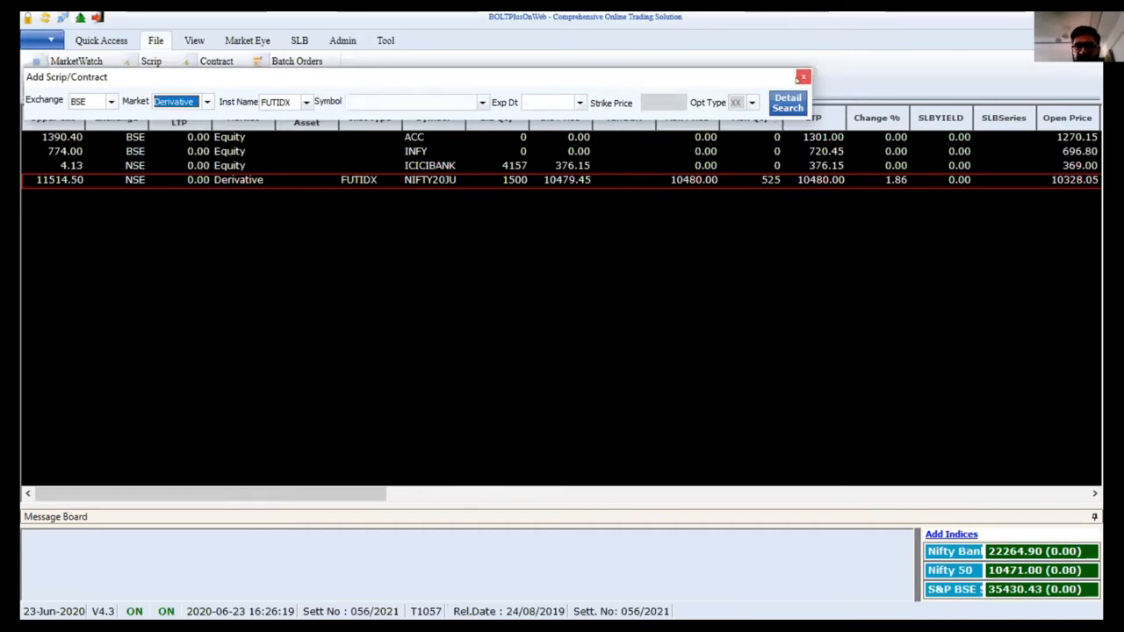
click(799, 78)
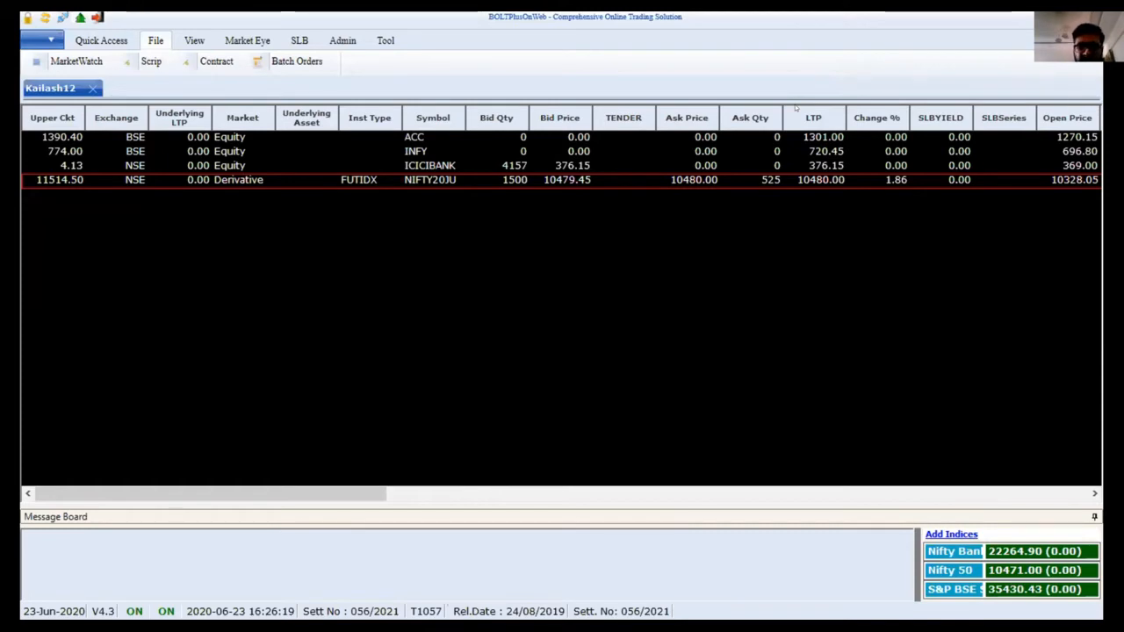
List BSE Equity group A scrips in Scrip Search and select ABBOTINDIA down to ALKEM
key(ctrl+s)
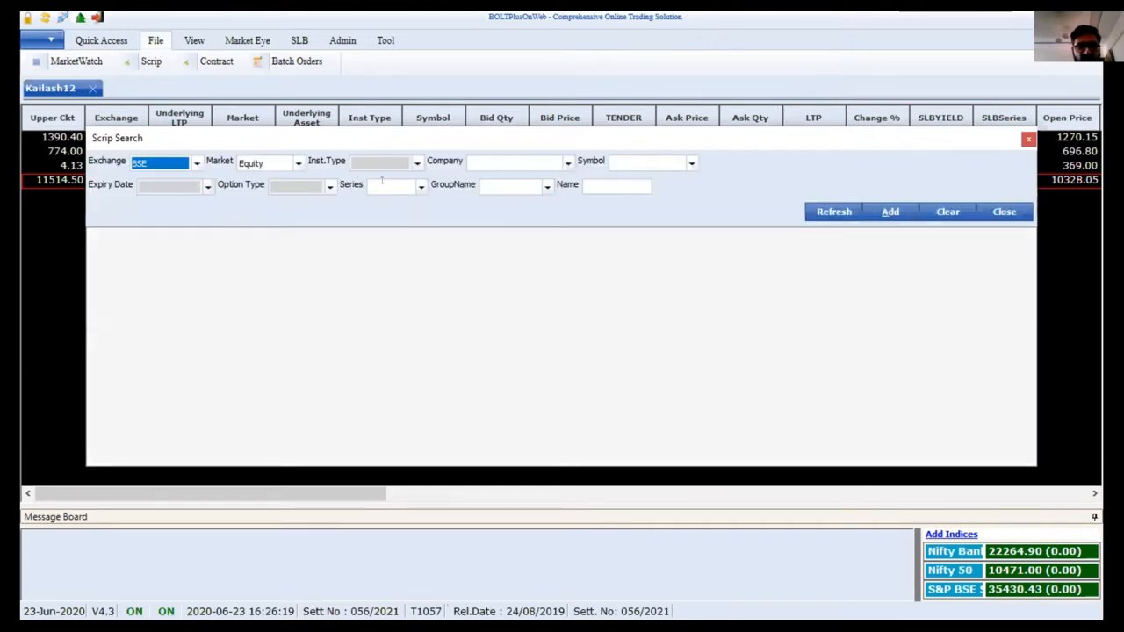
click(547, 186)
click(505, 212)
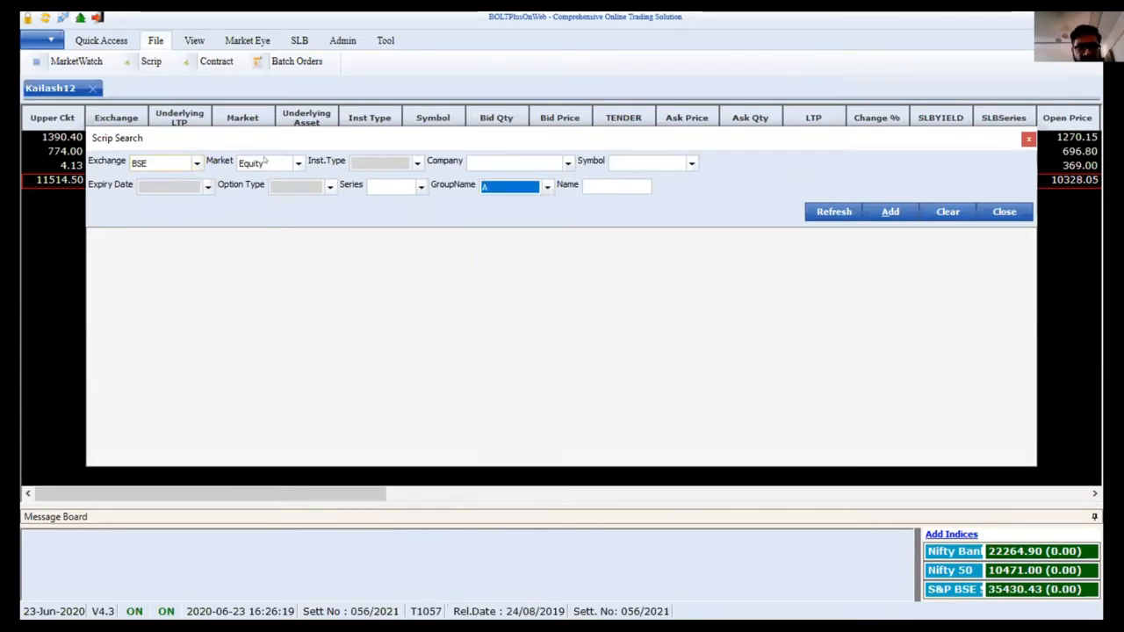
click(821, 211)
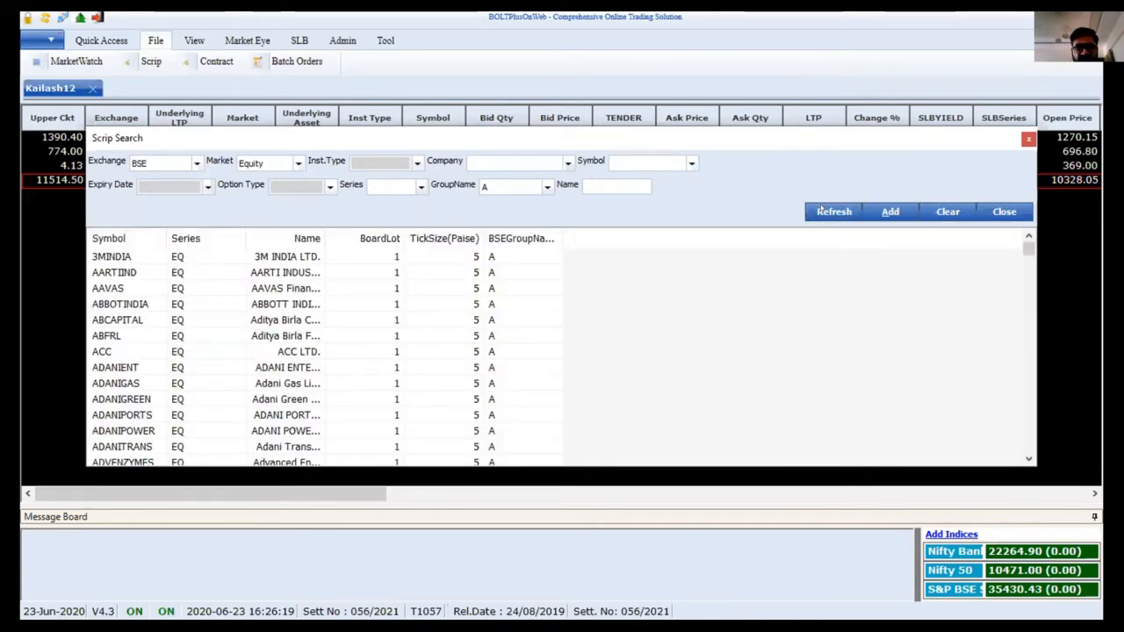
click(136, 308)
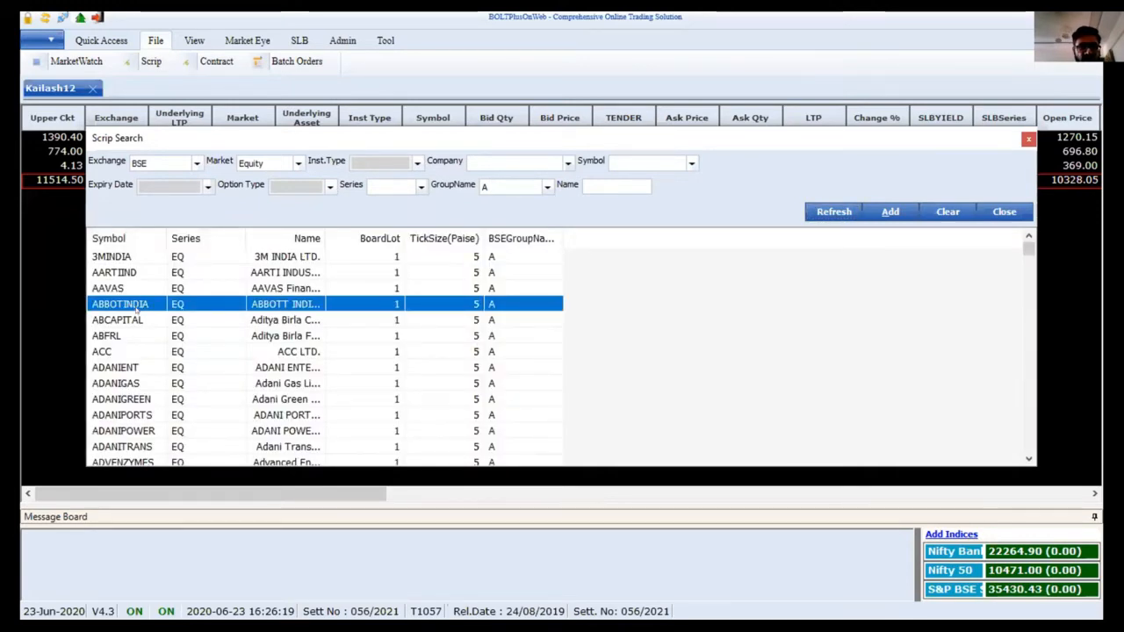
key(shift+Down)
key(shift+Down)
key(shift+Down)
key(shift+Down)
key(shift+Down)
key(shift+Down)
key(shift+Down)
key(shift+Down)
key(shift+Down)
key(shift+Down)
key(shift+Down)
key(shift+Down)
key(shift+Down)
key(shift+Down)
key(shift+Down)
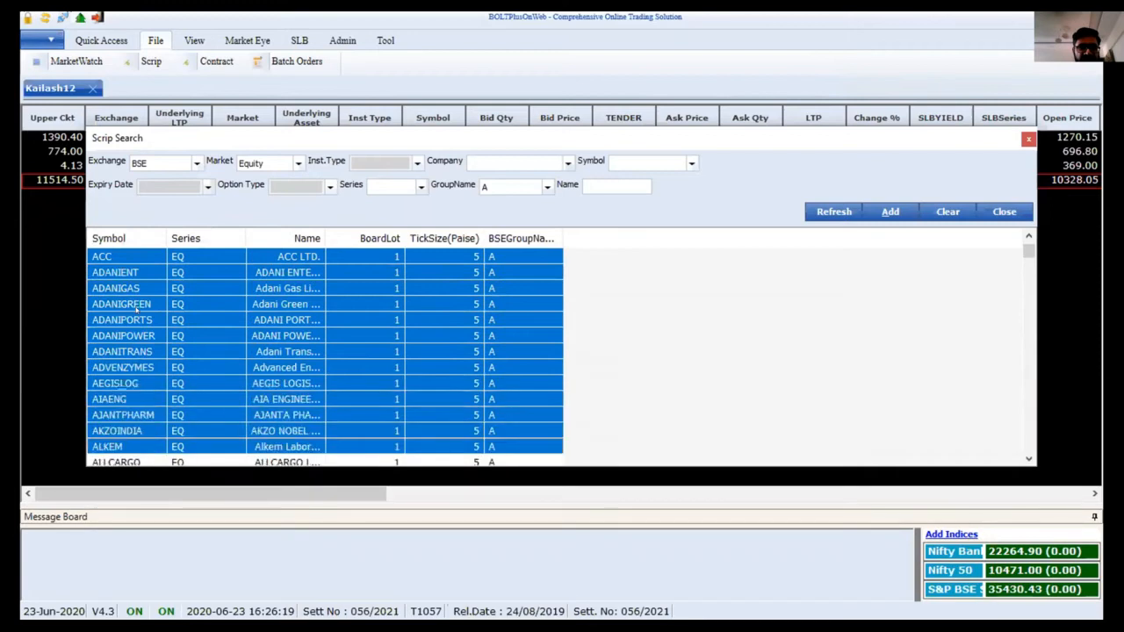